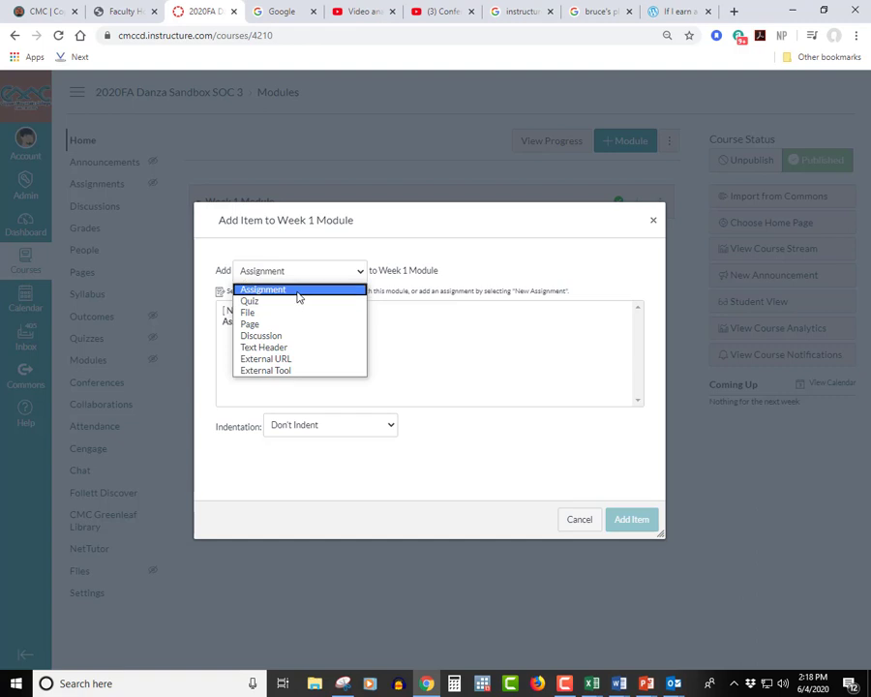
Add a new assignment named "Research a Career" to the Week 1 Module
{"action": "left_click", "coordinate": [298, 293]}
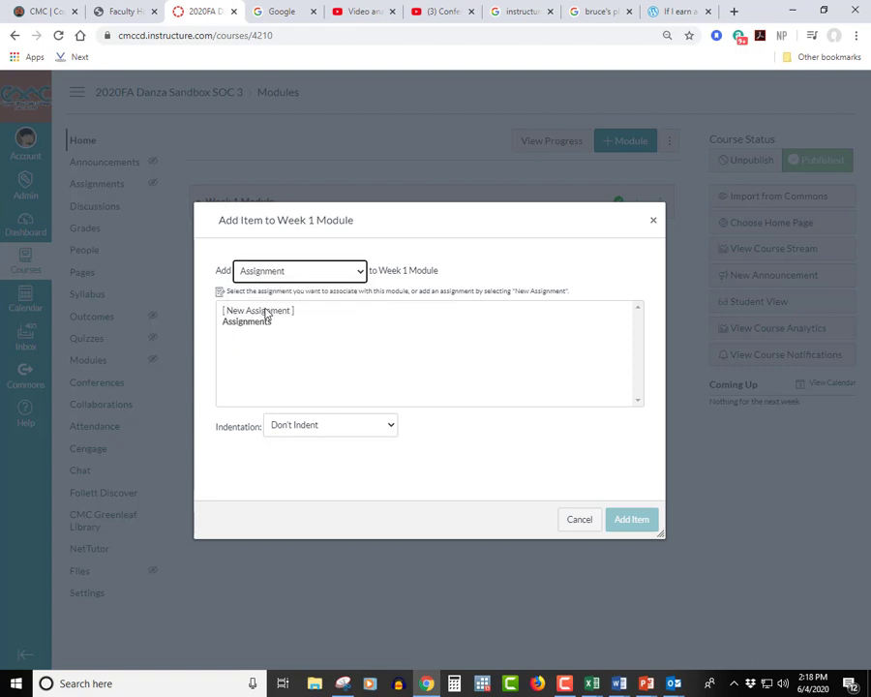
{"action": "left_click", "coordinate": [267, 312]}
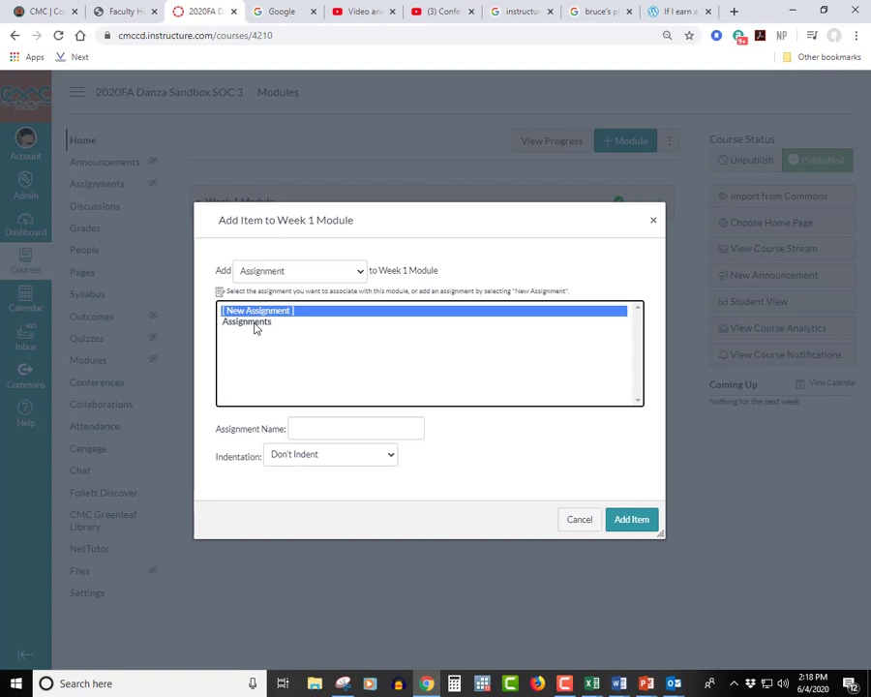
{"action": "left_click", "coordinate": [341, 427]}
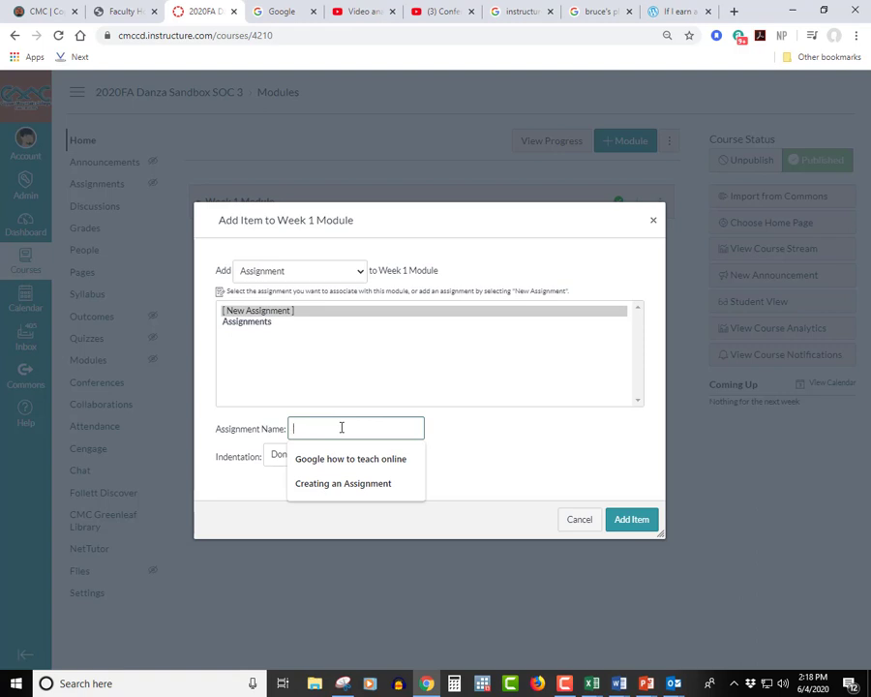
{"action": "type", "text": "Research "}
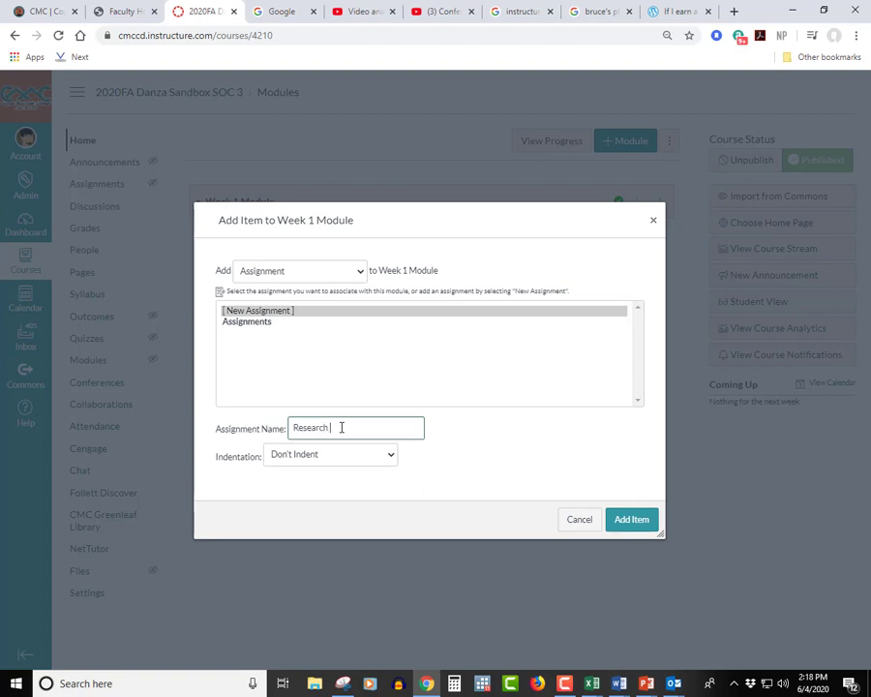
{"action": "type", "text": "a Career"}
{"action": "left_click", "coordinate": [630, 519]}
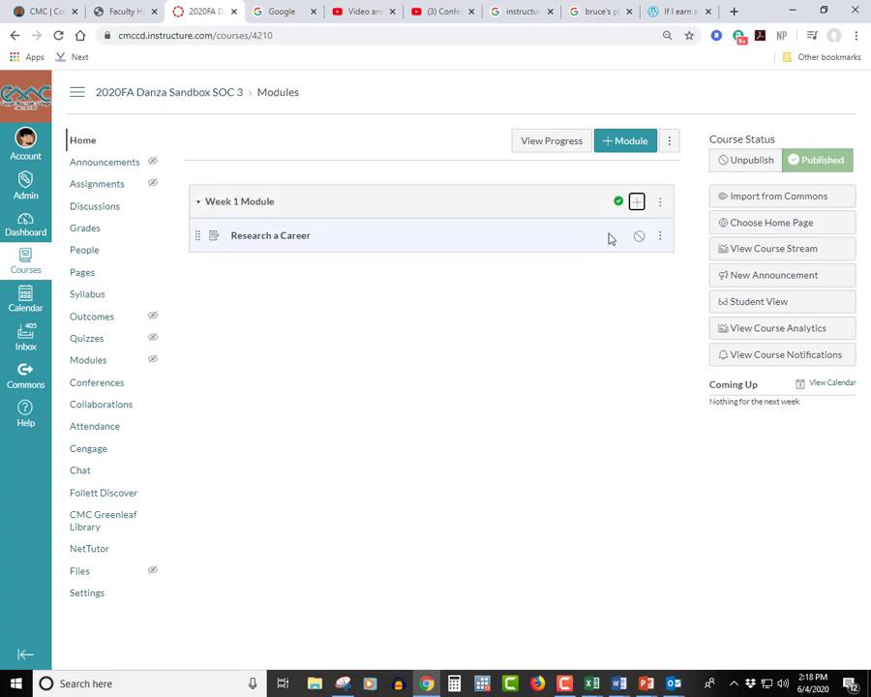
Publish the Research a Career assignment and open it for editing
{"action": "left_click", "coordinate": [639, 238]}
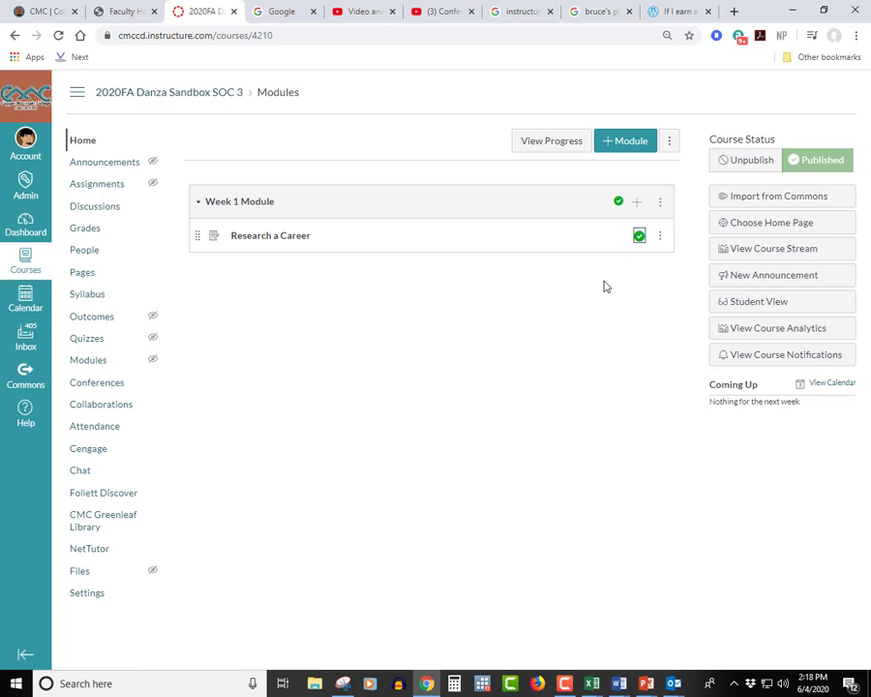
{"action": "left_click", "coordinate": [289, 241]}
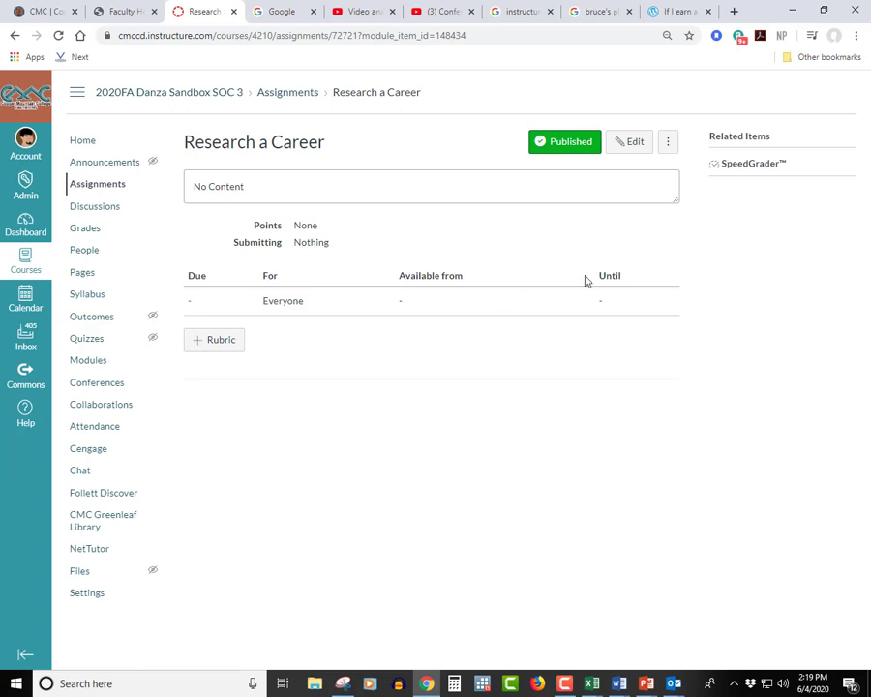
{"action": "left_click", "coordinate": [627, 145]}
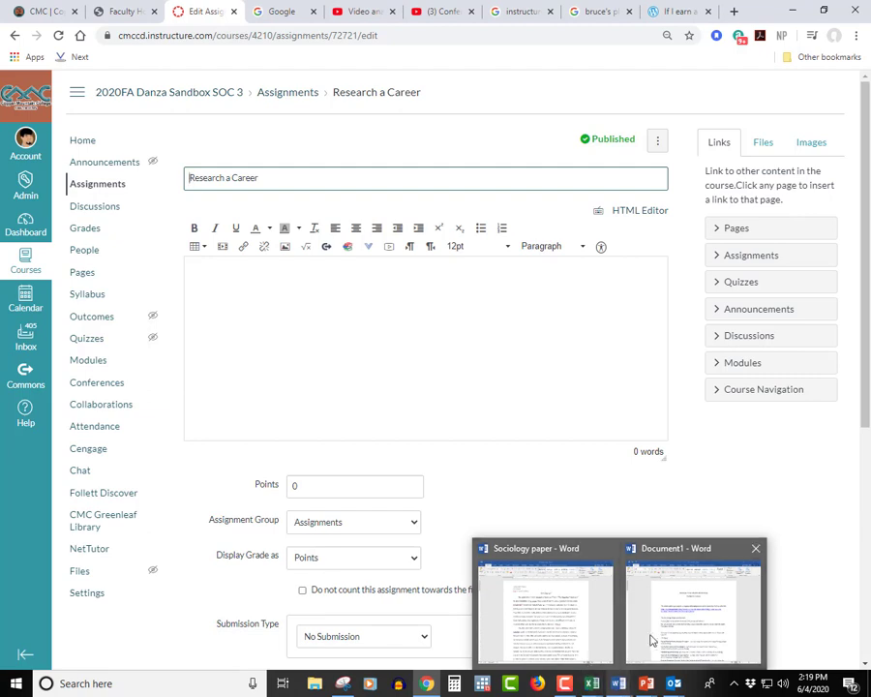
Copy the two title lines and the bold sentence introducing the link from Word's Document1 into the assignment description in Canvas
{"action": "key", "text": "alt+Tab"}
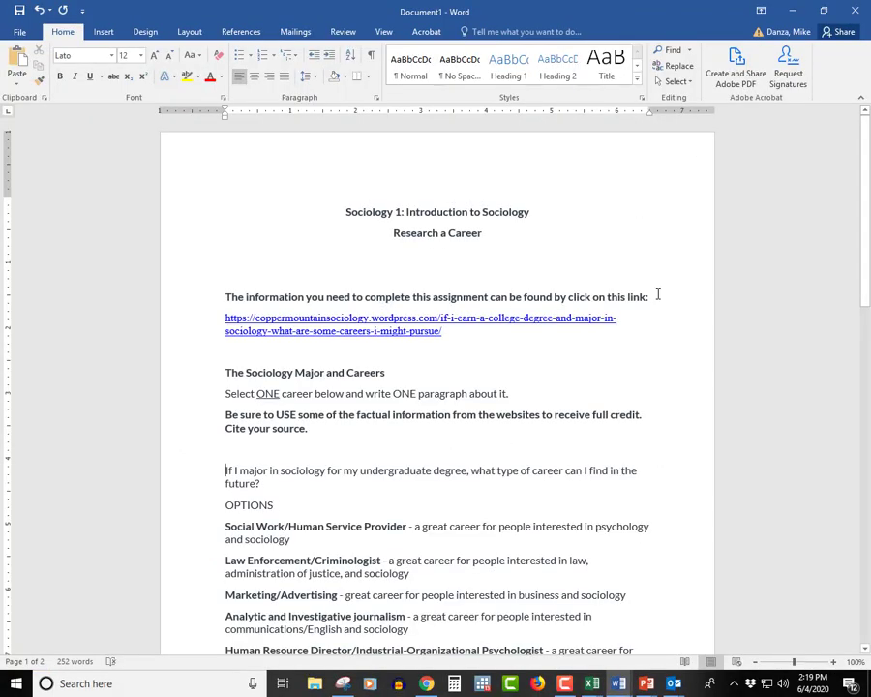
{"action": "left_click_drag", "start_coordinate": [659, 297], "coordinate": [340, 210]}
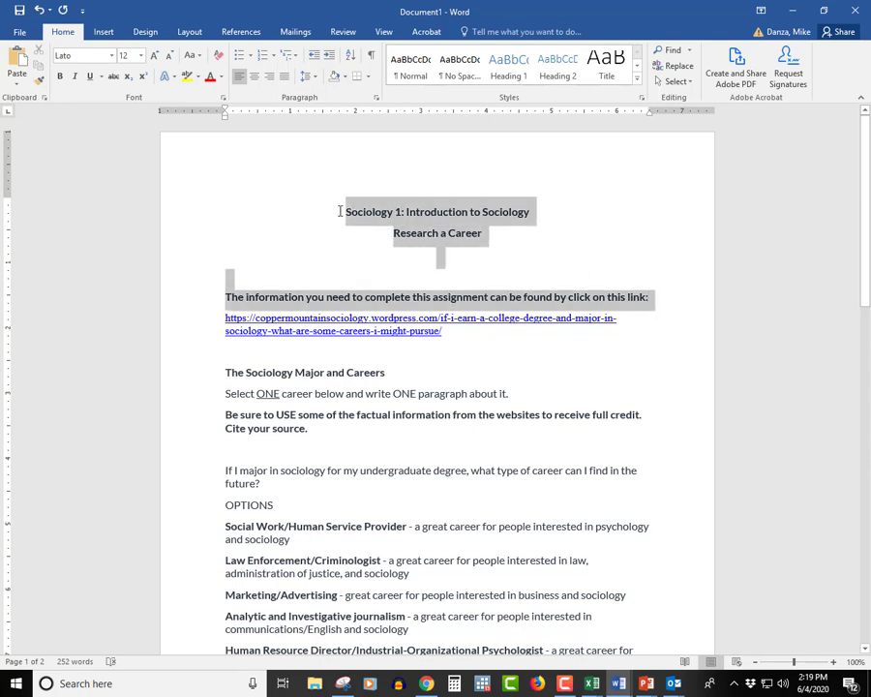
{"action": "right_click", "coordinate": [433, 231]}
{"action": "left_click", "coordinate": [457, 250]}
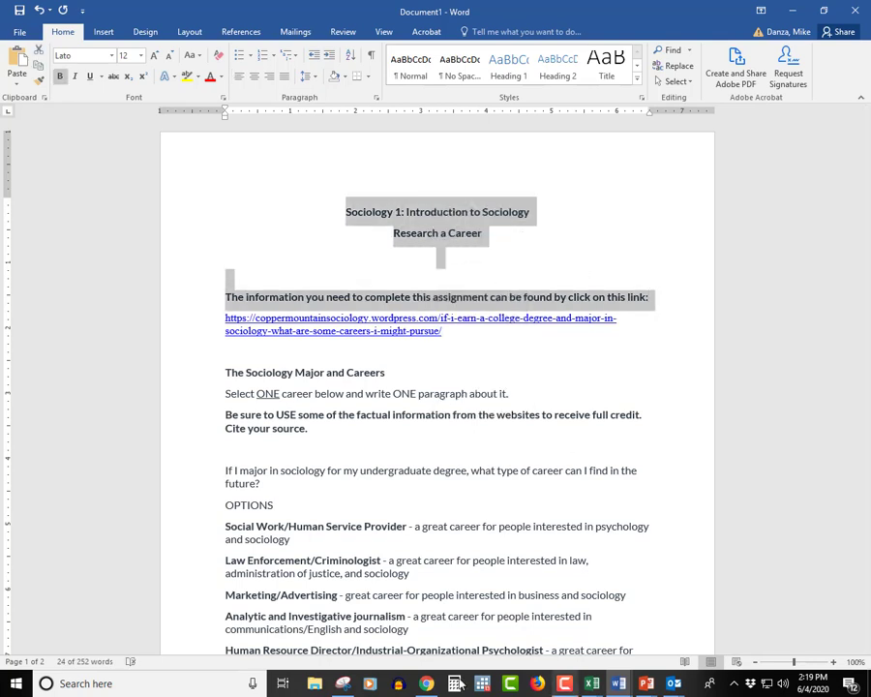
{"action": "left_click", "coordinate": [426, 684]}
{"action": "left_click", "coordinate": [307, 341]}
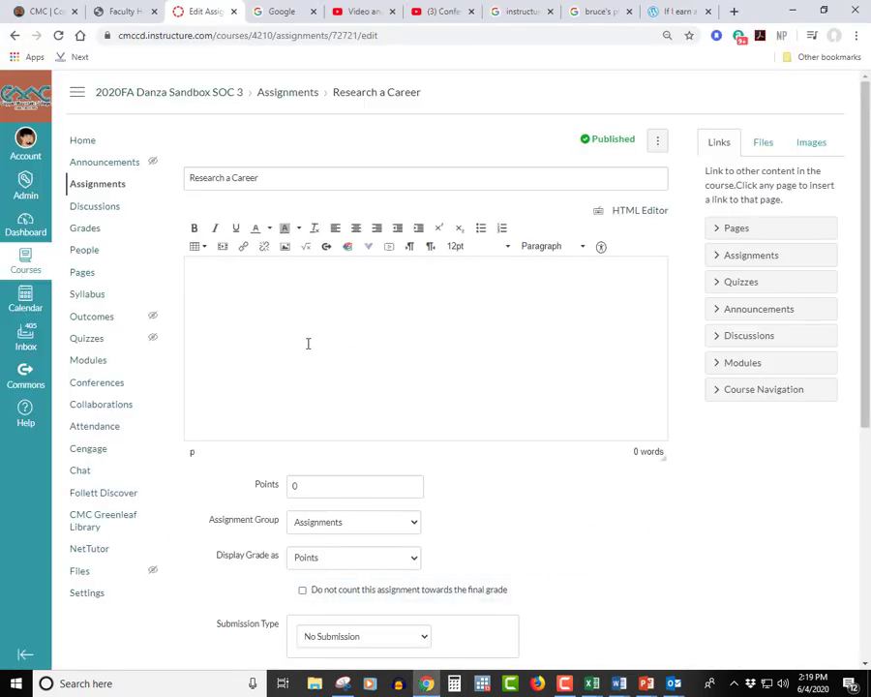
{"action": "key", "text": "ctrl+v"}
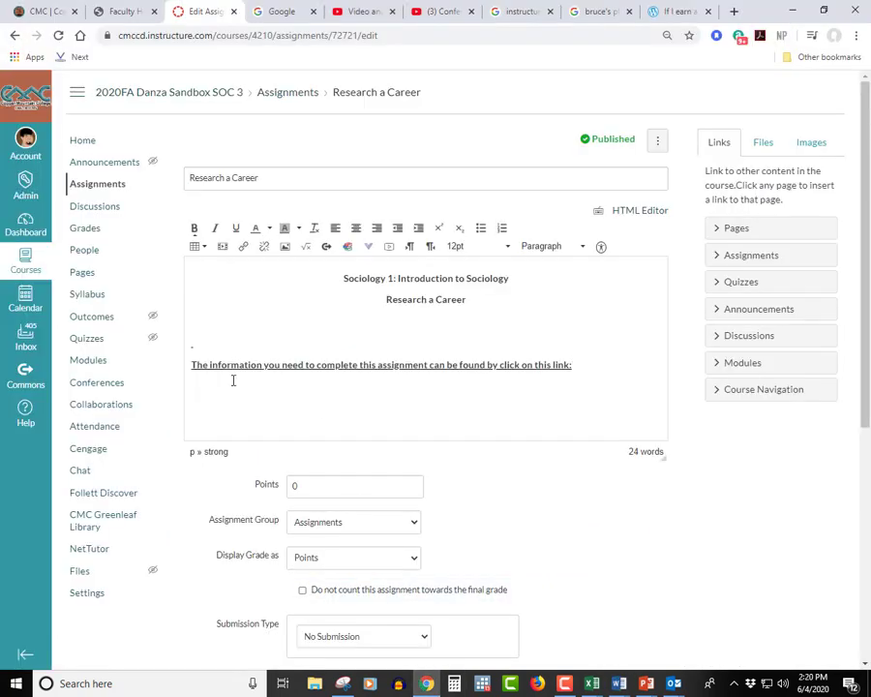
Paste the coppermountainsociology.wordpress.com careers address below the introductory sentence and make it a website link
{"action": "key", "text": "ctrl+v"}
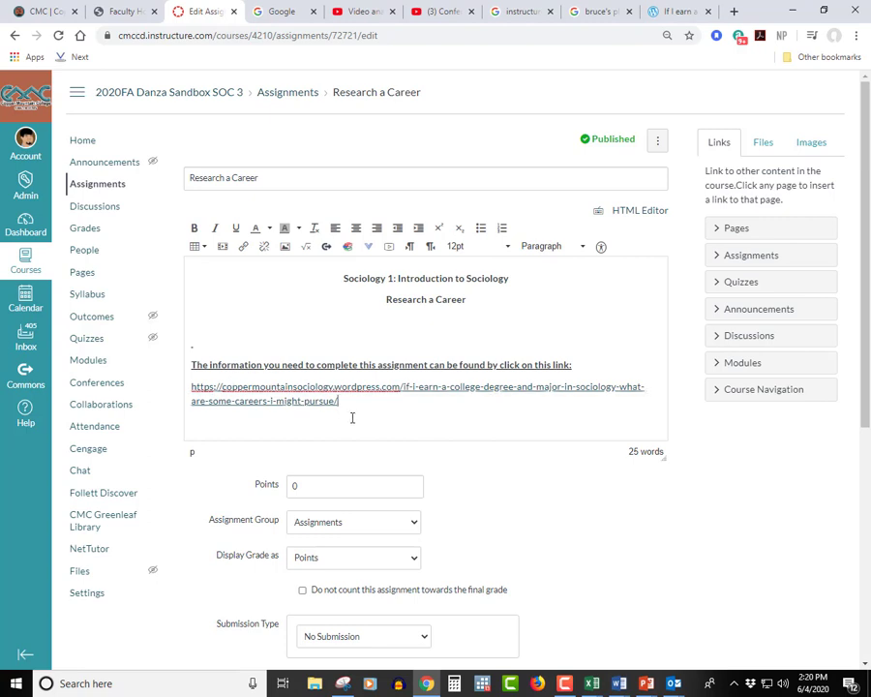
{"action": "left_click_drag", "start_coordinate": [352, 399], "coordinate": [184, 386]}
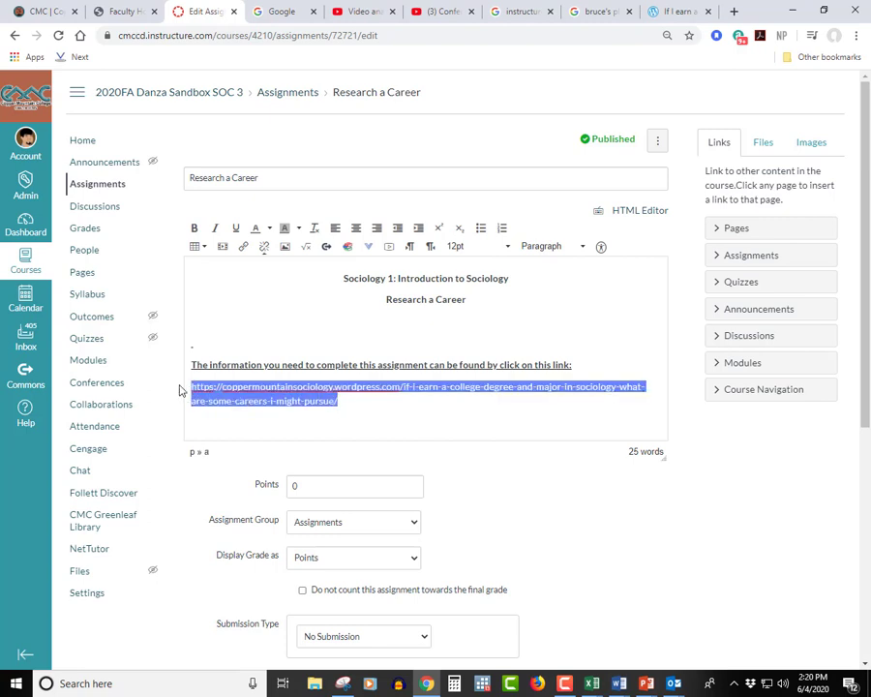
{"action": "left_click", "coordinate": [243, 251]}
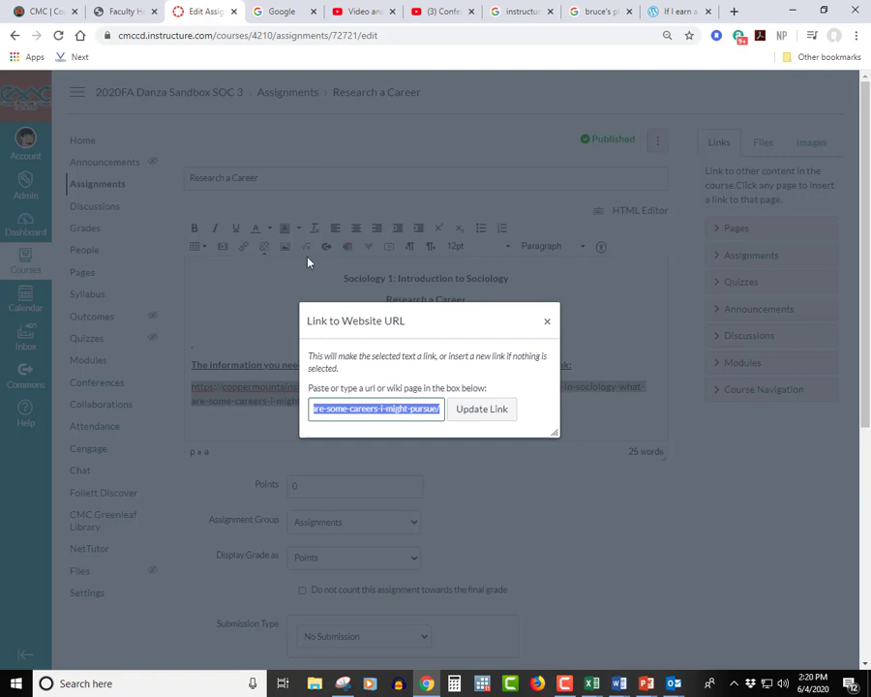
{"action": "left_click", "coordinate": [492, 411]}
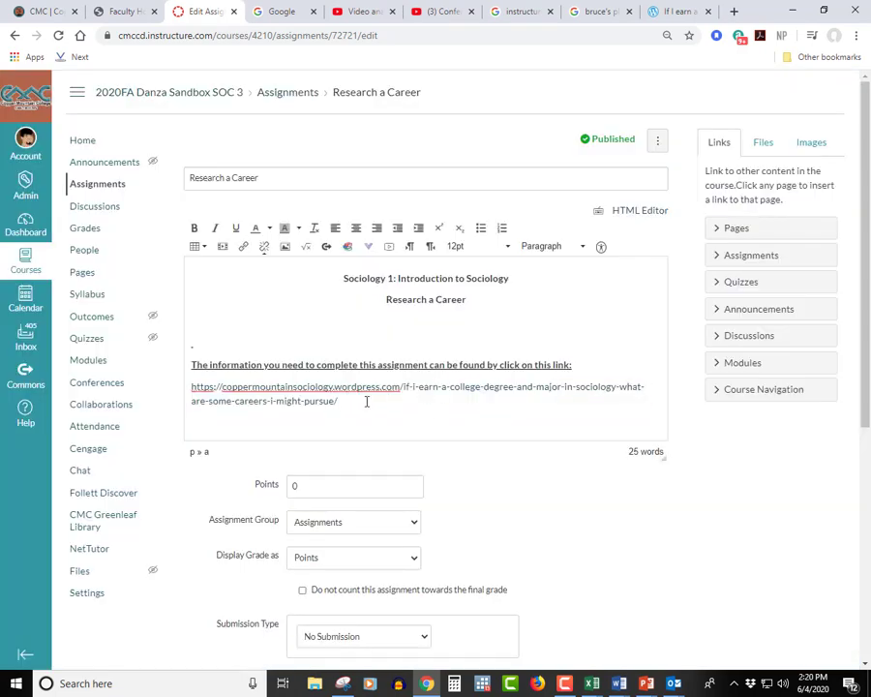
Copy the remaining instructions, from "The Sociology Major and Careers" to the end of Word's Document1, into the Canvas description below the link
{"action": "key", "text": "Return"}
{"action": "mouse_move", "coordinate": [618, 690]}
{"action": "left_click", "coordinate": [687, 641]}
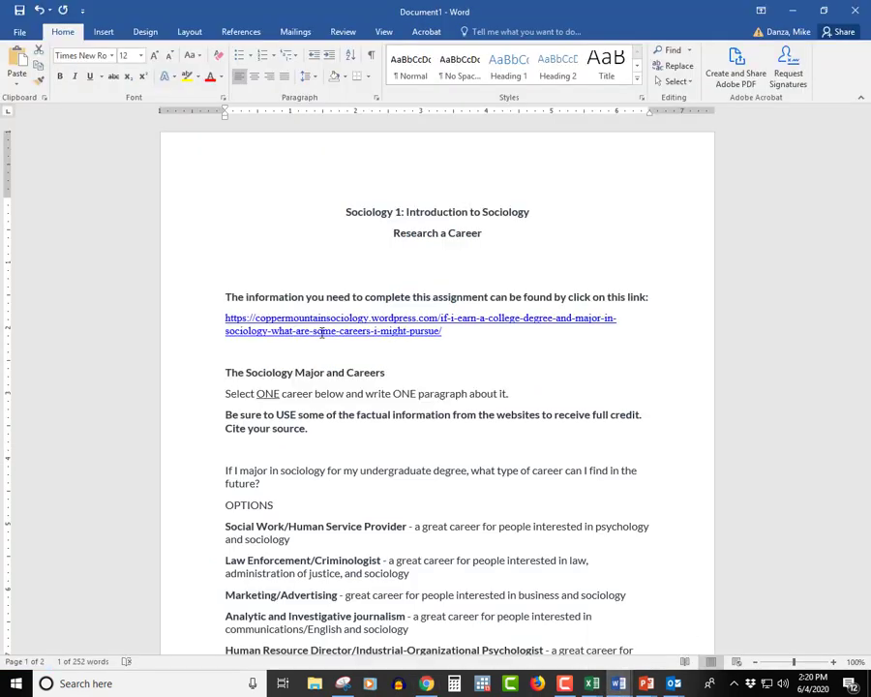
{"action": "scroll", "coordinate": [231, 334], "scroll_direction": "down", "scroll_amount": 1}
{"action": "mouse_move", "coordinate": [227, 306]}
{"action": "left_mouse_down"}
{"action": "mouse_move", "coordinate": [361, 361]}
{"action": "mouse_move", "coordinate": [475, 668]}
{"action": "mouse_move", "coordinate": [492, 628]}
{"action": "mouse_move", "coordinate": [486, 565]}
{"action": "mouse_move", "coordinate": [493, 646]}
{"action": "mouse_move", "coordinate": [512, 641]}
{"action": "mouse_move", "coordinate": [511, 557]}
{"action": "mouse_move", "coordinate": [525, 513]}
{"action": "mouse_move", "coordinate": [525, 534]}
{"action": "left_mouse_up"}
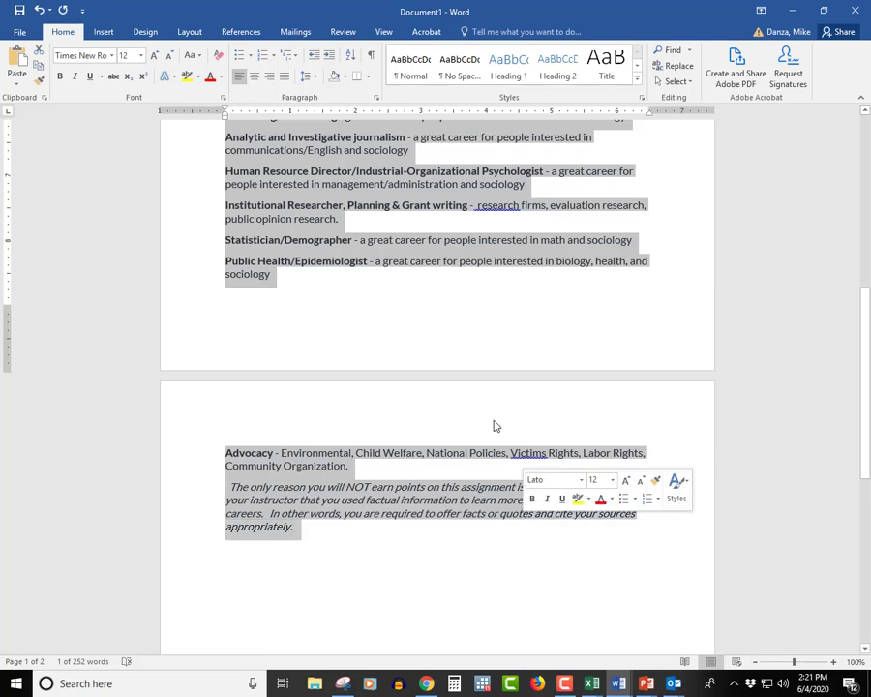
{"action": "right_click", "coordinate": [333, 246]}
{"action": "left_click", "coordinate": [363, 265]}
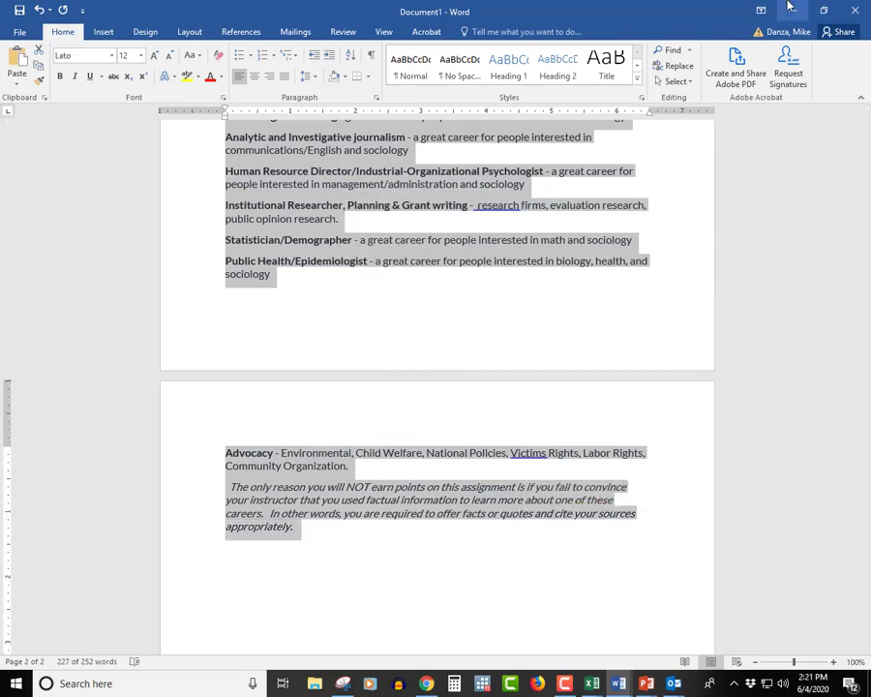
{"action": "left_click", "coordinate": [792, 11]}
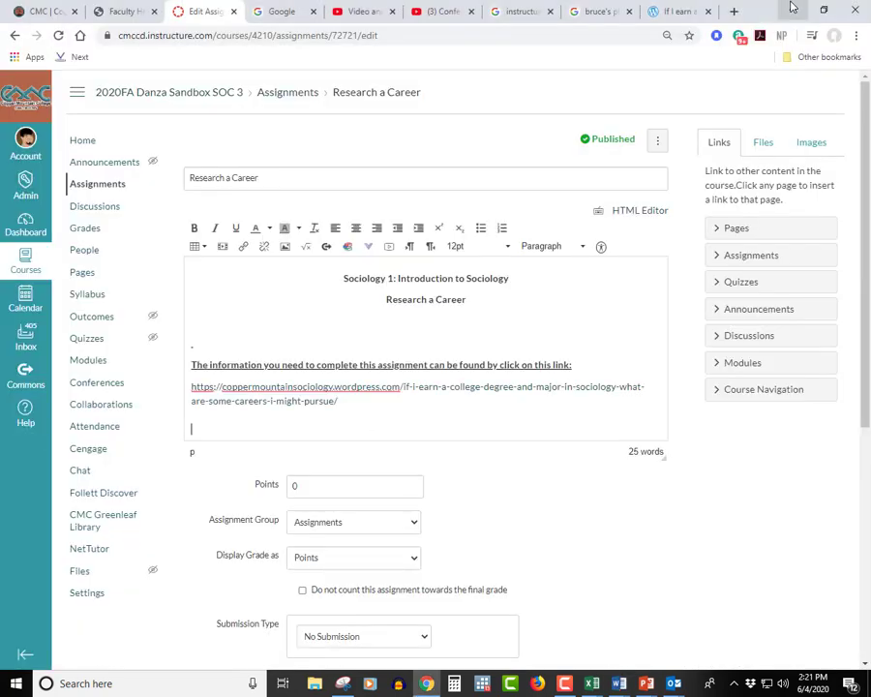
{"action": "key", "text": "ctrl+v"}
Review the pasted description and set the assignment's points to 10
{"action": "scroll", "coordinate": [471, 325], "scroll_direction": "up", "scroll_amount": 10}
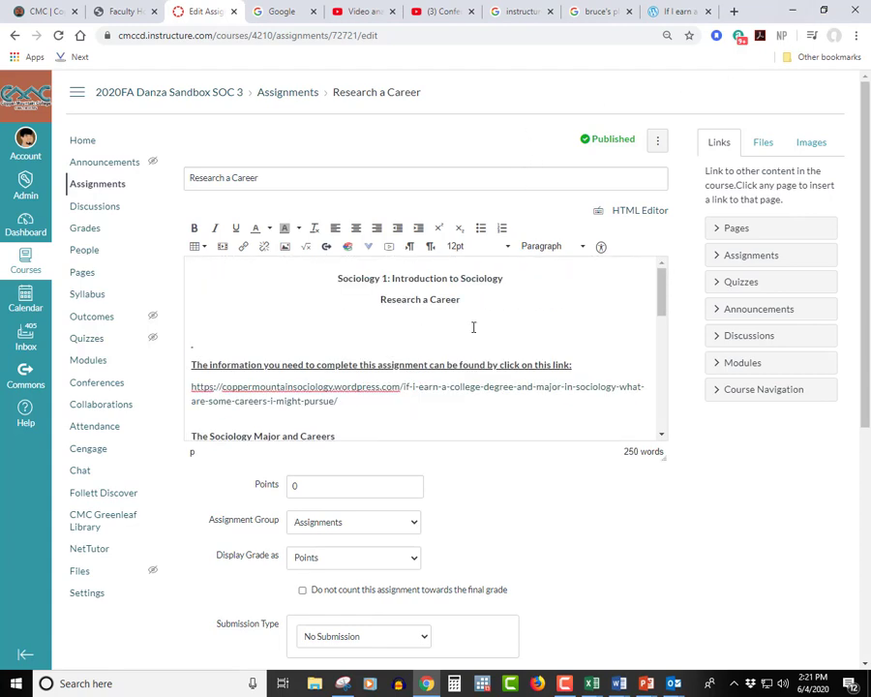
{"action": "scroll", "coordinate": [473, 327], "scroll_direction": "down", "scroll_amount": 1}
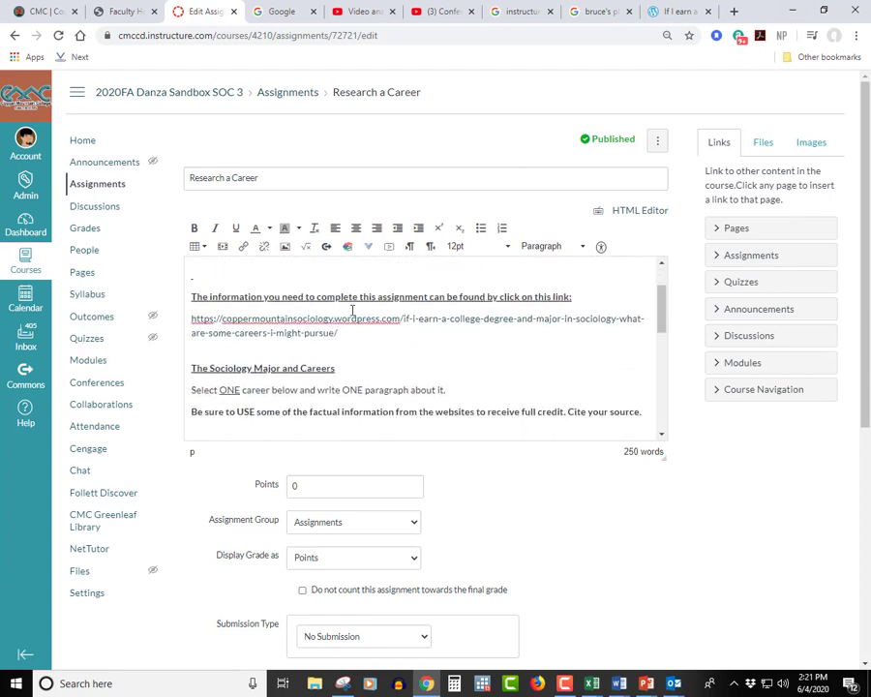
{"action": "scroll", "coordinate": [348, 325], "scroll_direction": "down", "scroll_amount": 1}
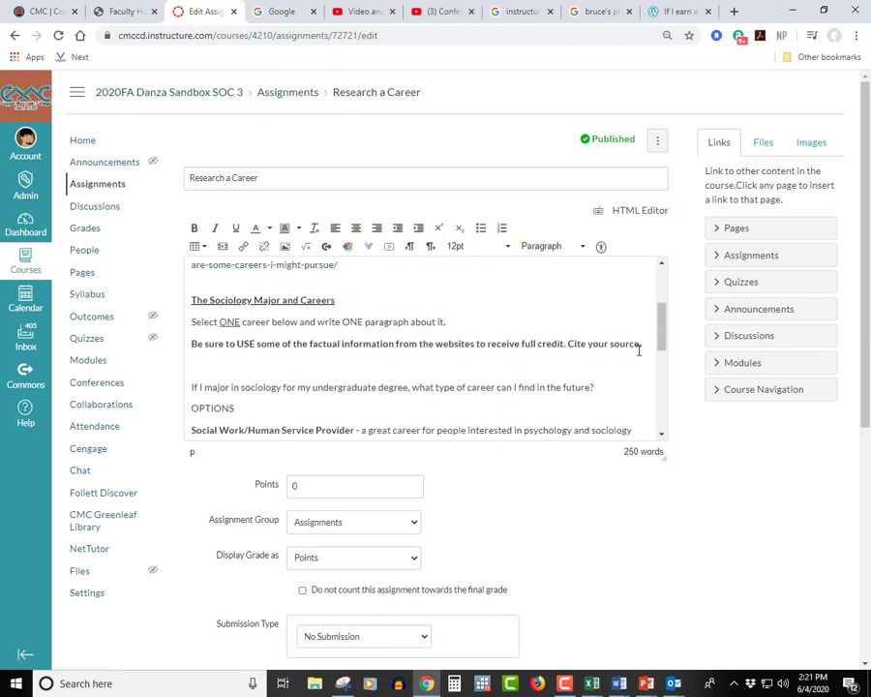
{"action": "left_click", "coordinate": [294, 484]}
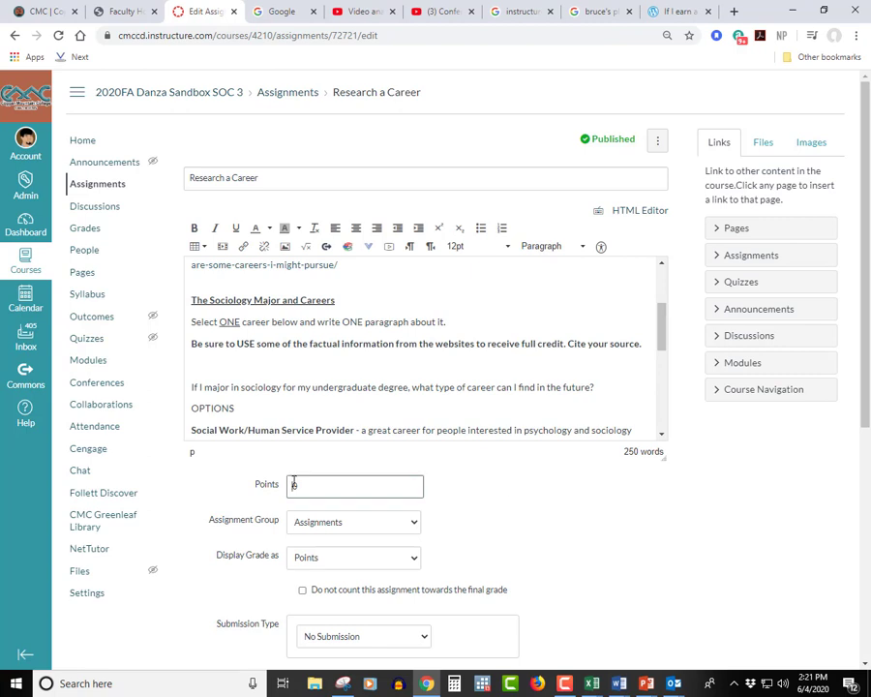
{"action": "type", "text": "1"}
Create a new assignment group named "Writing Assignments" for this assignment
{"action": "scroll", "coordinate": [526, 473], "scroll_direction": "down", "scroll_amount": 1}
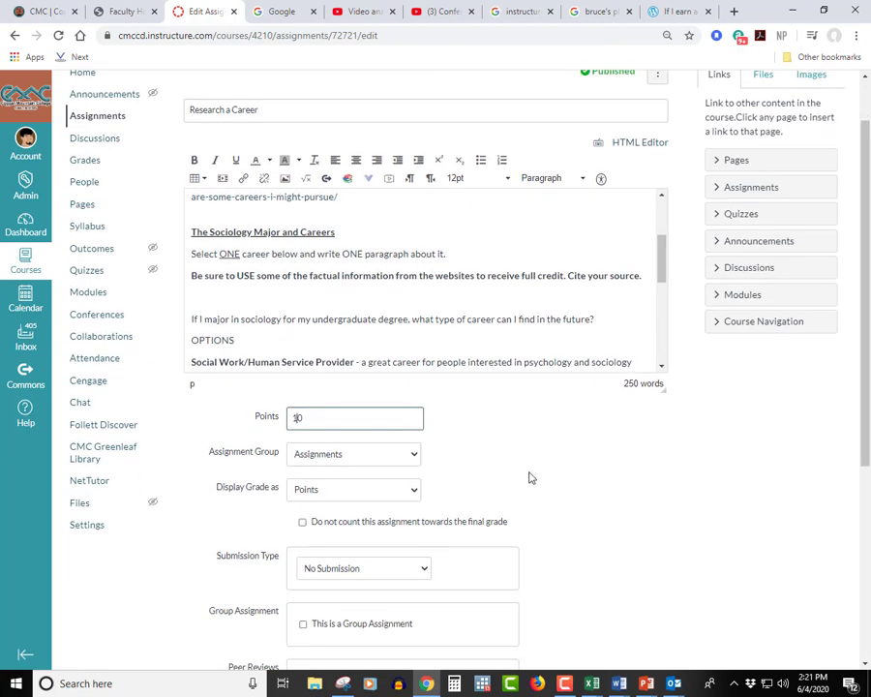
{"action": "left_click", "coordinate": [414, 457]}
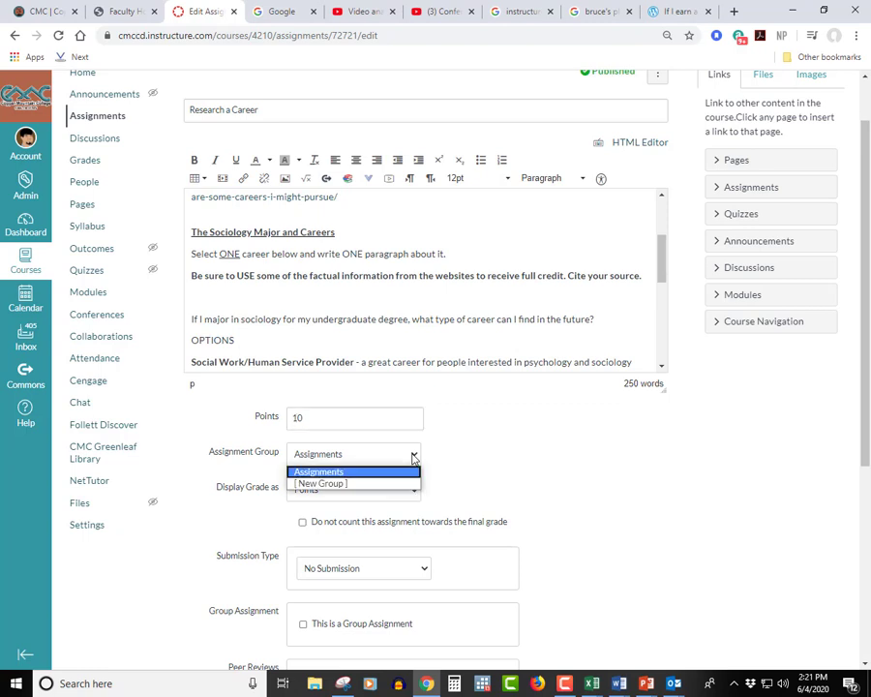
{"action": "left_click", "coordinate": [367, 489]}
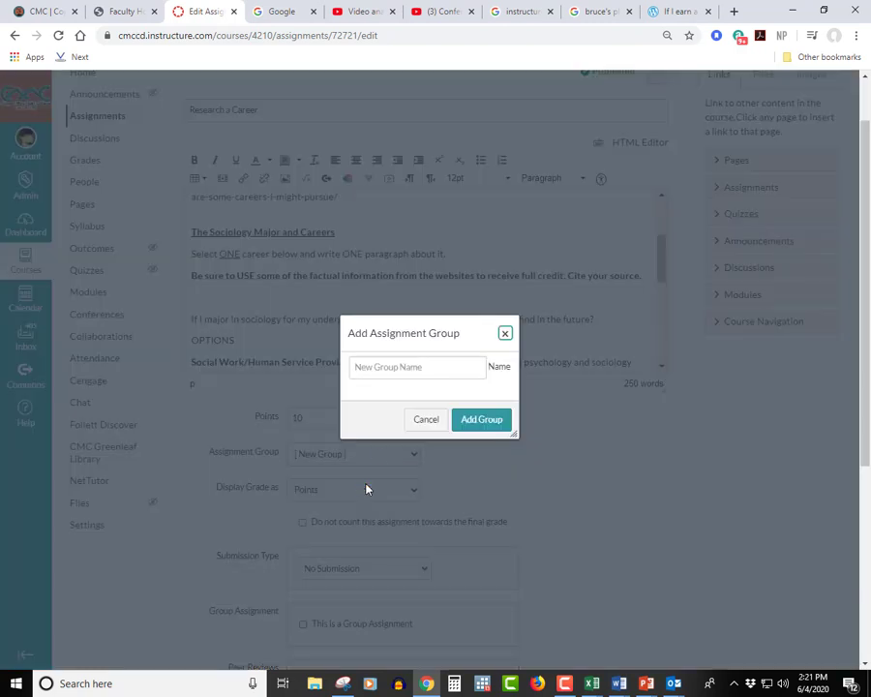
{"action": "left_click", "coordinate": [379, 368]}
{"action": "type", "text": "W"}
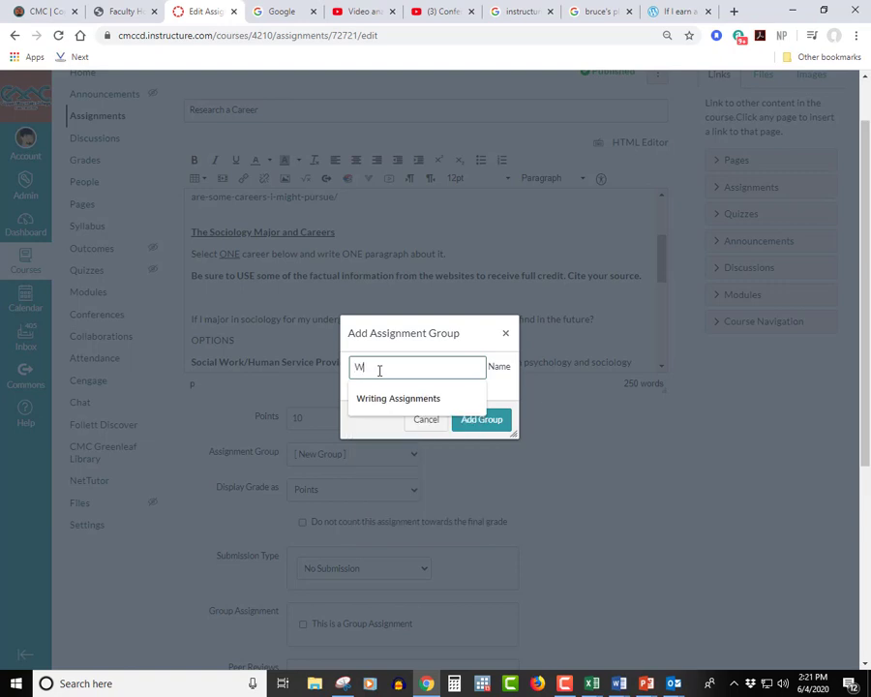
{"action": "type", "text": "riting Assignments"}
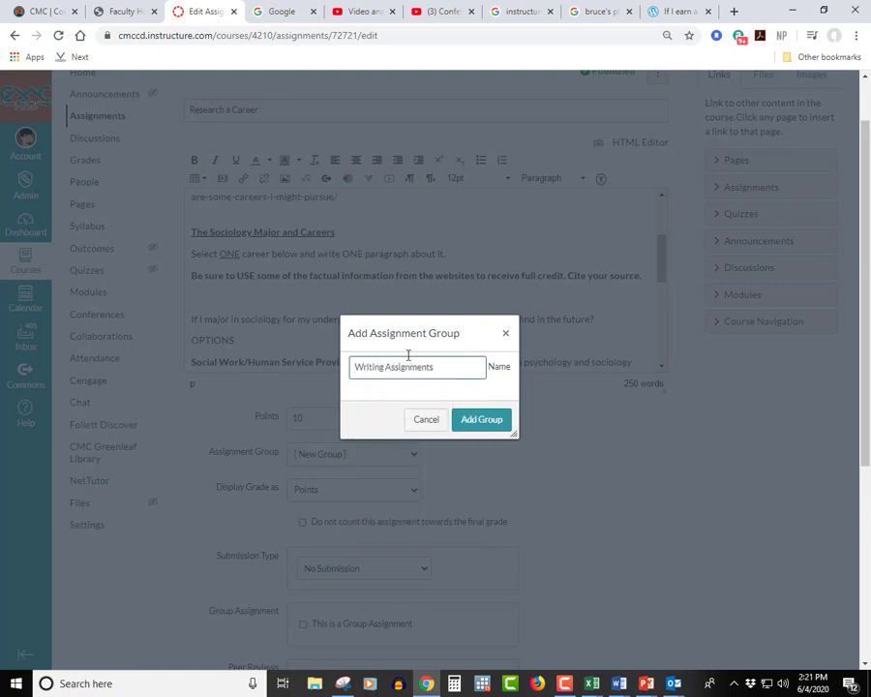
{"action": "left_click", "coordinate": [474, 425]}
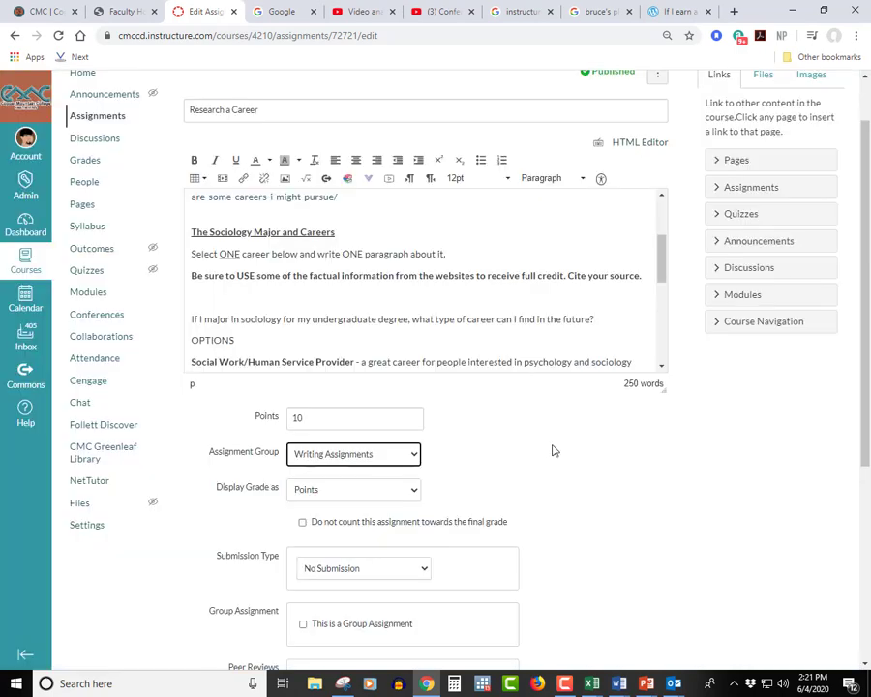
Review the grade display choices for the assignment and select Points
{"action": "scroll", "coordinate": [649, 489], "scroll_direction": "down", "scroll_amount": 1}
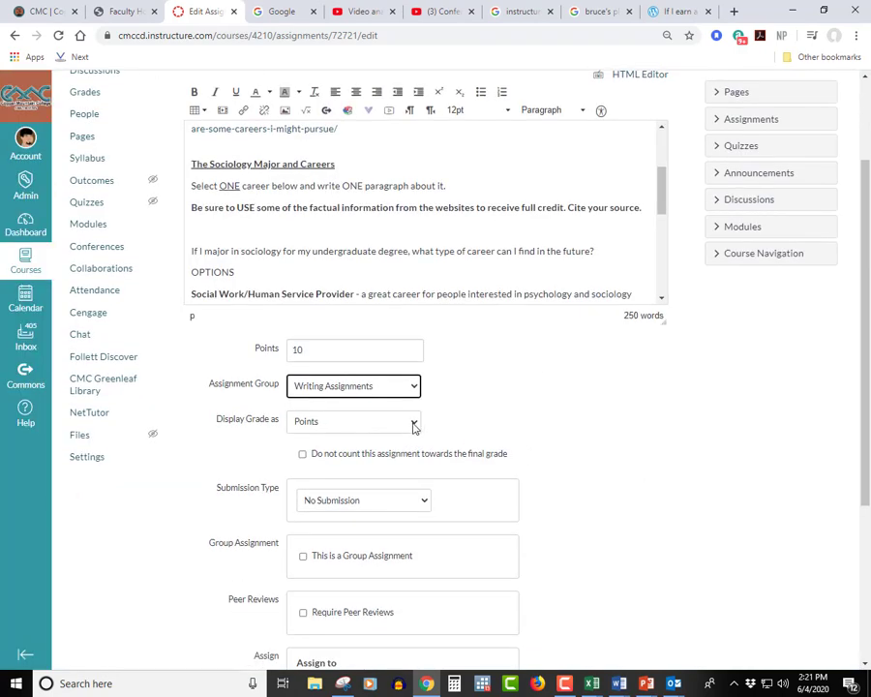
{"action": "left_click", "coordinate": [414, 427]}
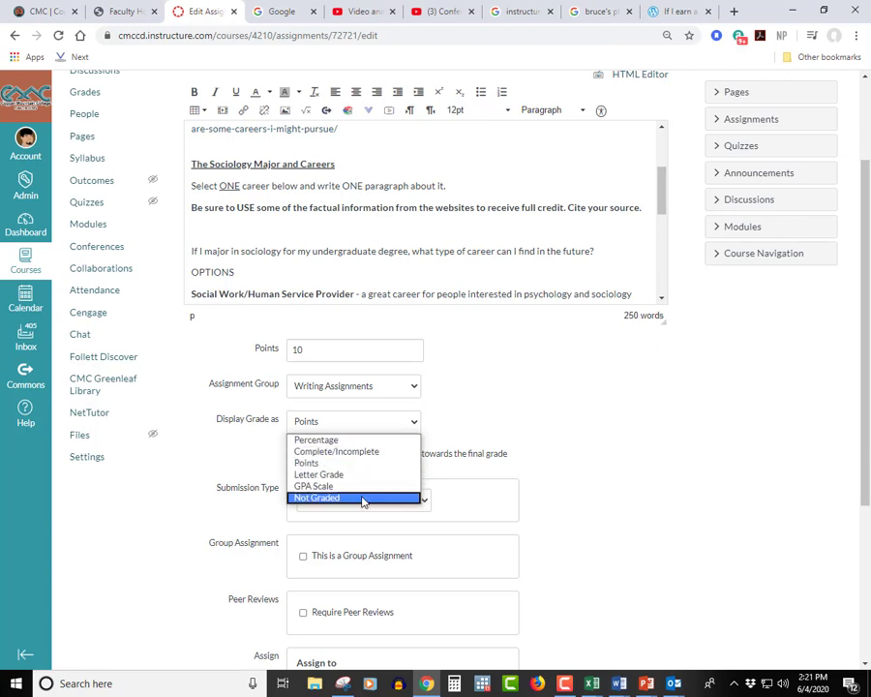
{"action": "left_click", "coordinate": [356, 465]}
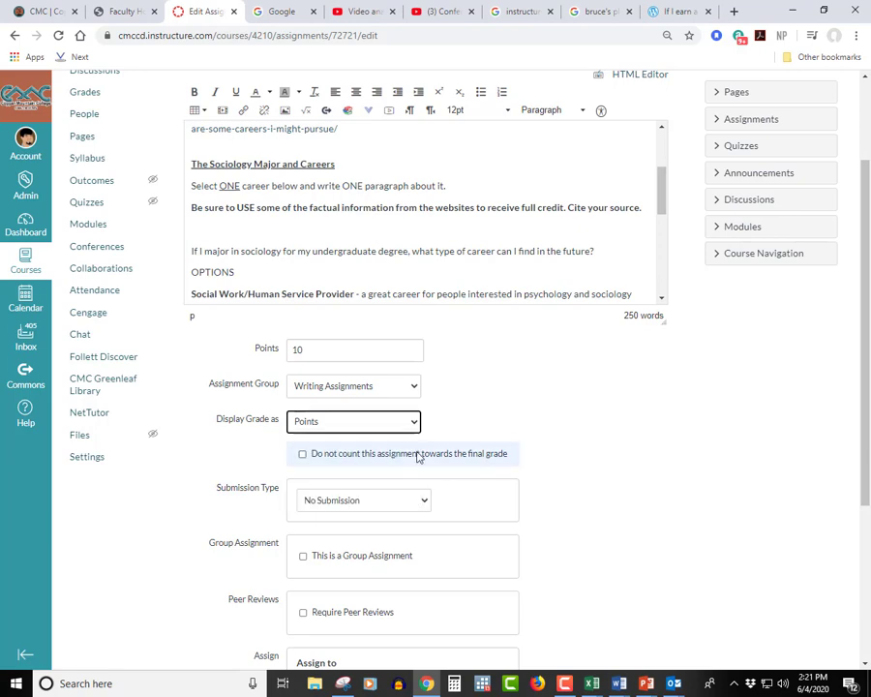
{"action": "left_click", "coordinate": [414, 427]}
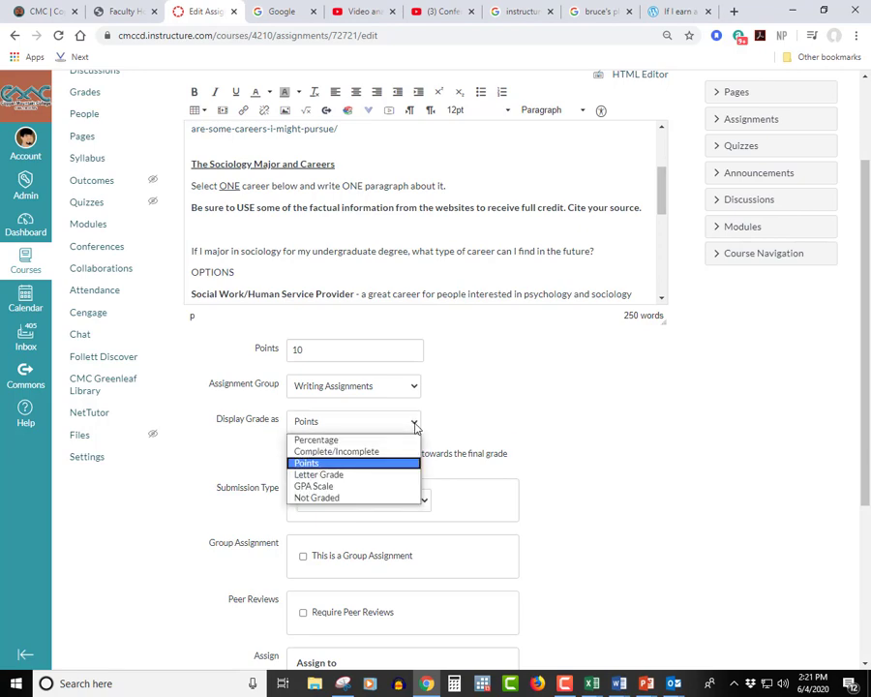
{"action": "left_click", "coordinate": [414, 427]}
Set the submission type to Online and allow Text Entry, Website URL and File Uploads
{"action": "scroll", "coordinate": [629, 475], "scroll_direction": "down", "scroll_amount": 3}
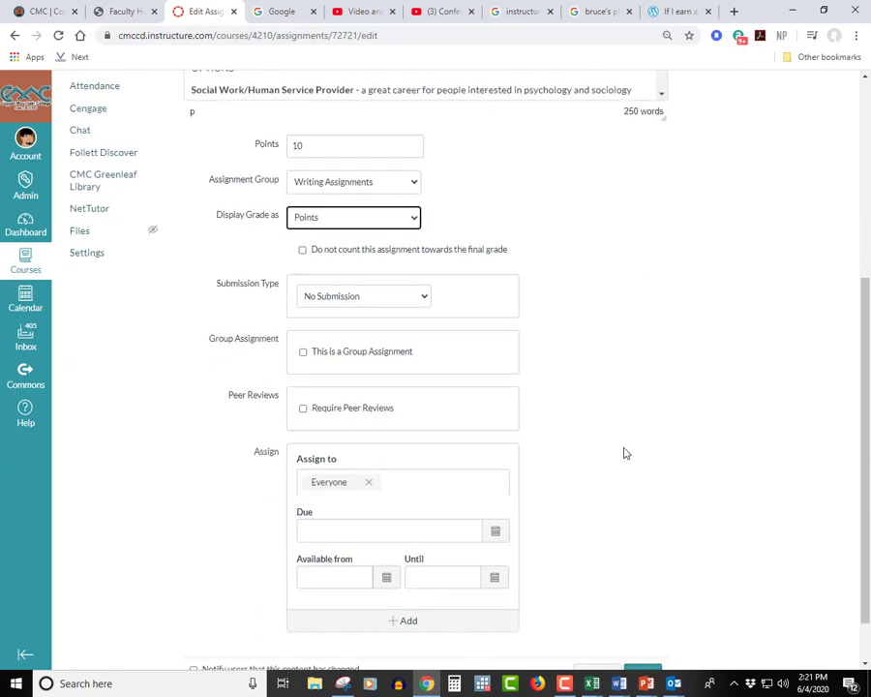
{"action": "left_click", "coordinate": [426, 301]}
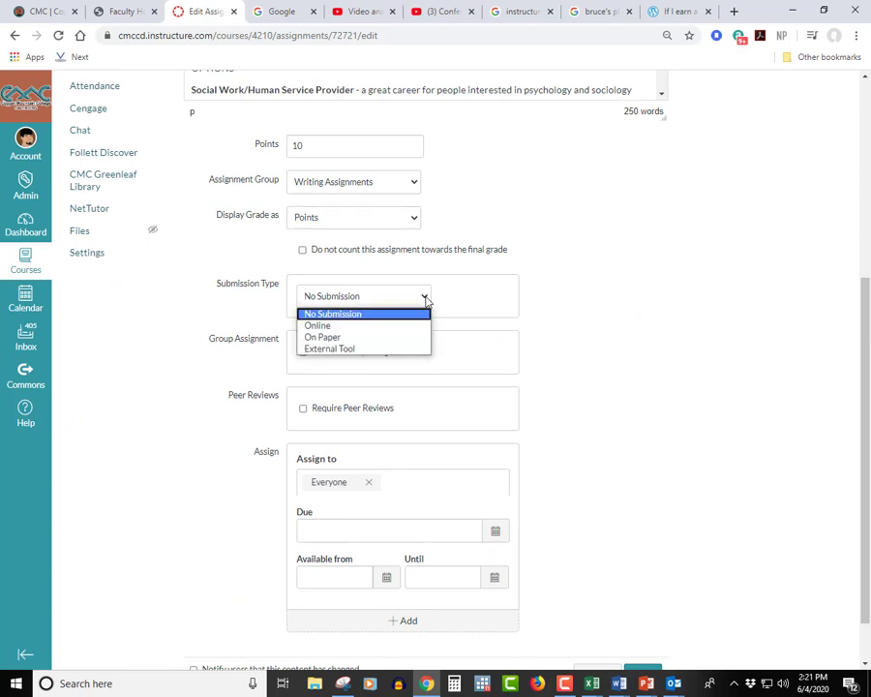
{"action": "left_click", "coordinate": [387, 327]}
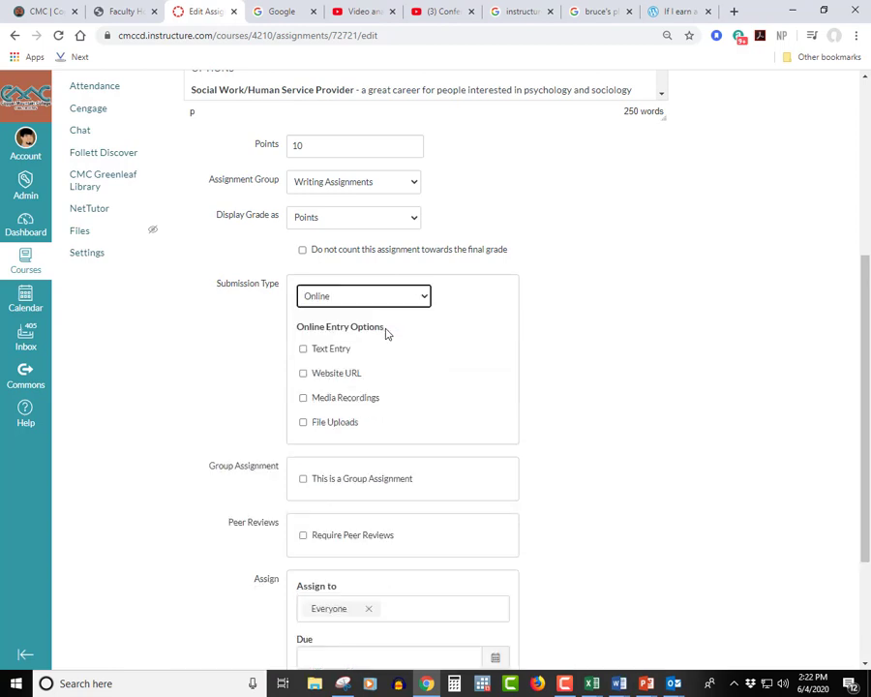
{"action": "left_click", "coordinate": [304, 350]}
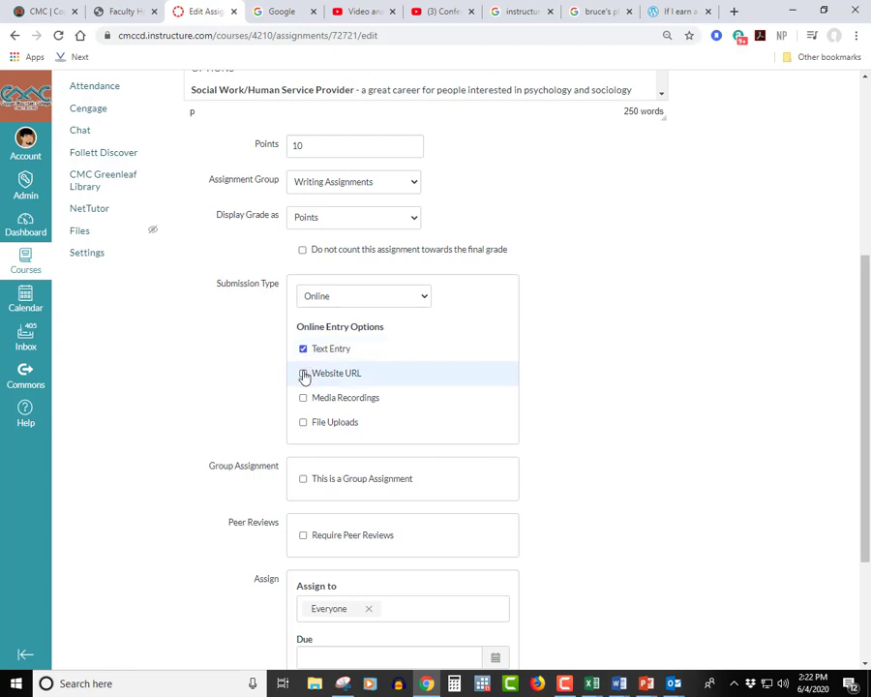
{"action": "left_click", "coordinate": [304, 375]}
{"action": "left_click", "coordinate": [304, 424]}
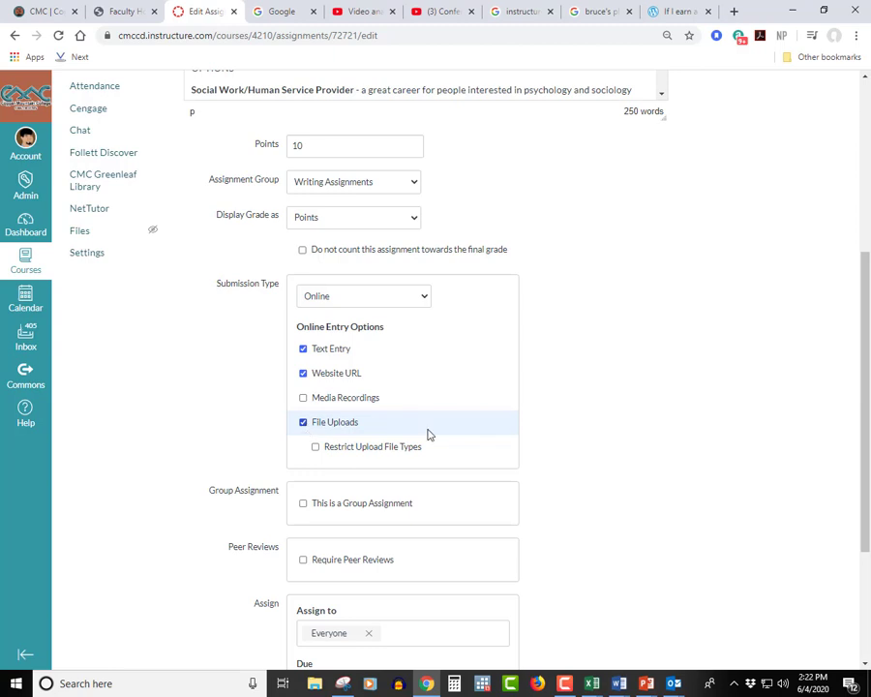
Set the assignment's due date for Everyone to June 18, 2020 at 11:59pm
{"action": "scroll", "coordinate": [560, 498], "scroll_direction": "down", "scroll_amount": 1}
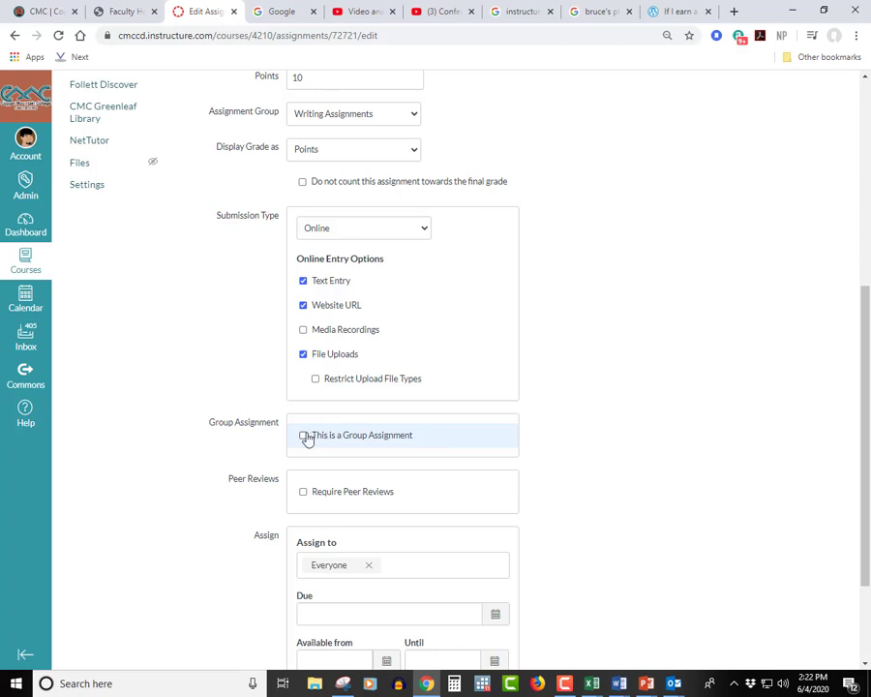
{"action": "scroll", "coordinate": [600, 494], "scroll_direction": "down", "scroll_amount": 1}
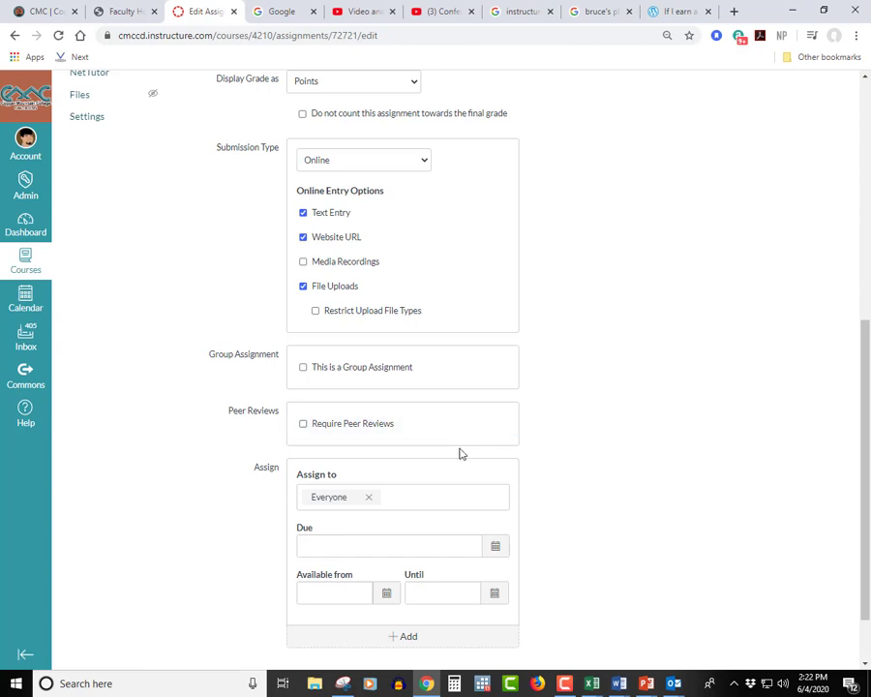
{"action": "scroll", "coordinate": [628, 500], "scroll_direction": "down", "scroll_amount": 2}
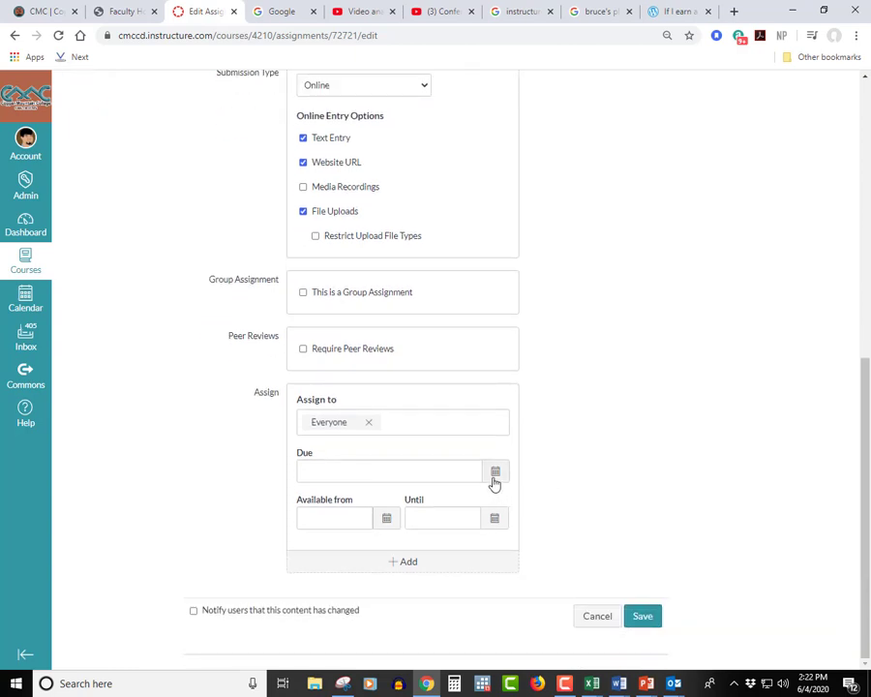
{"action": "left_click", "coordinate": [496, 473]}
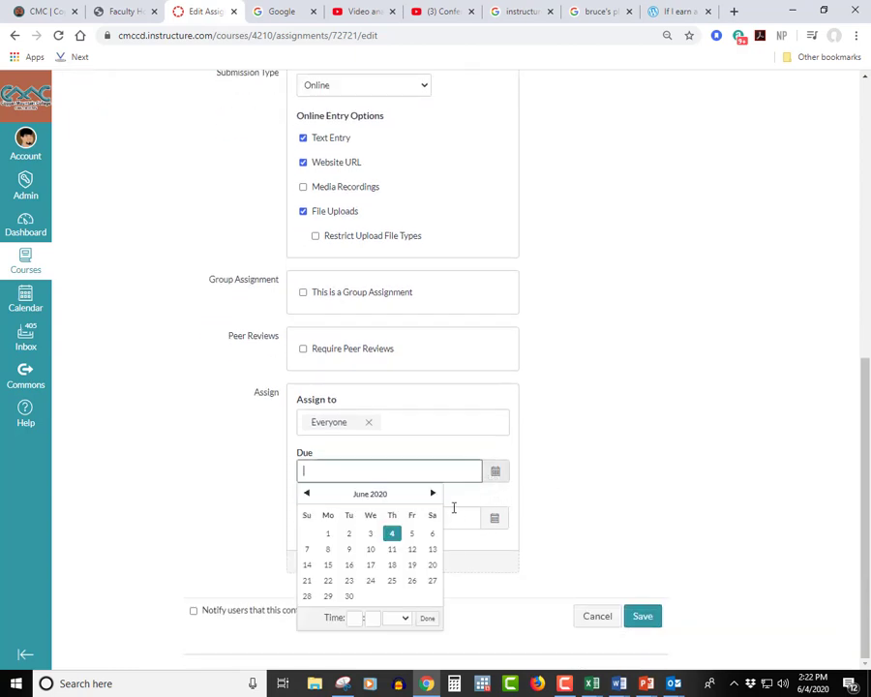
{"action": "left_click", "coordinate": [392, 566]}
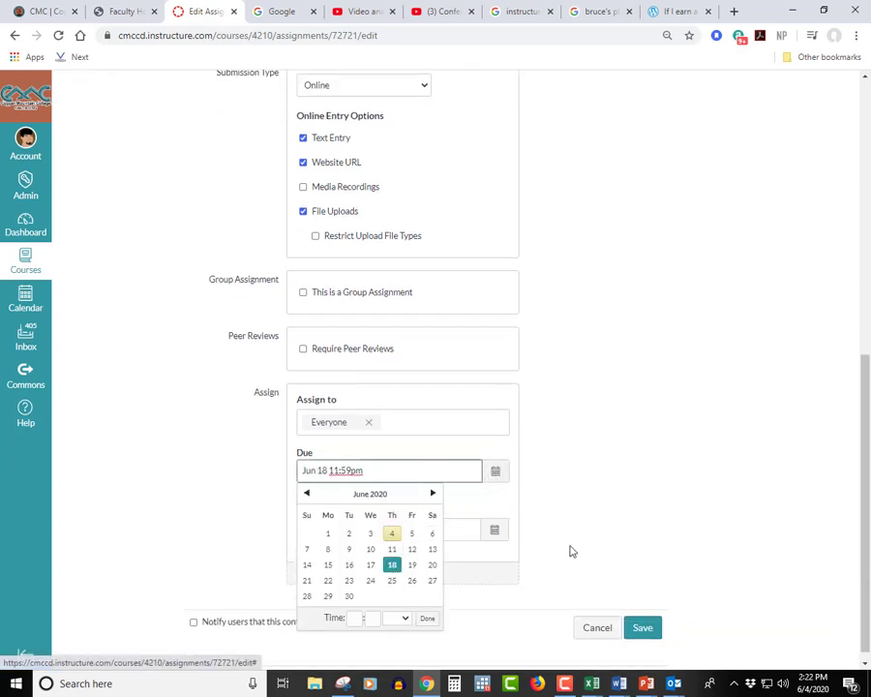
{"action": "left_click", "coordinate": [515, 526]}
Set the availability end date to June 18, 2020 at 11:59pm and save the assignment
{"action": "left_click", "coordinate": [495, 531]}
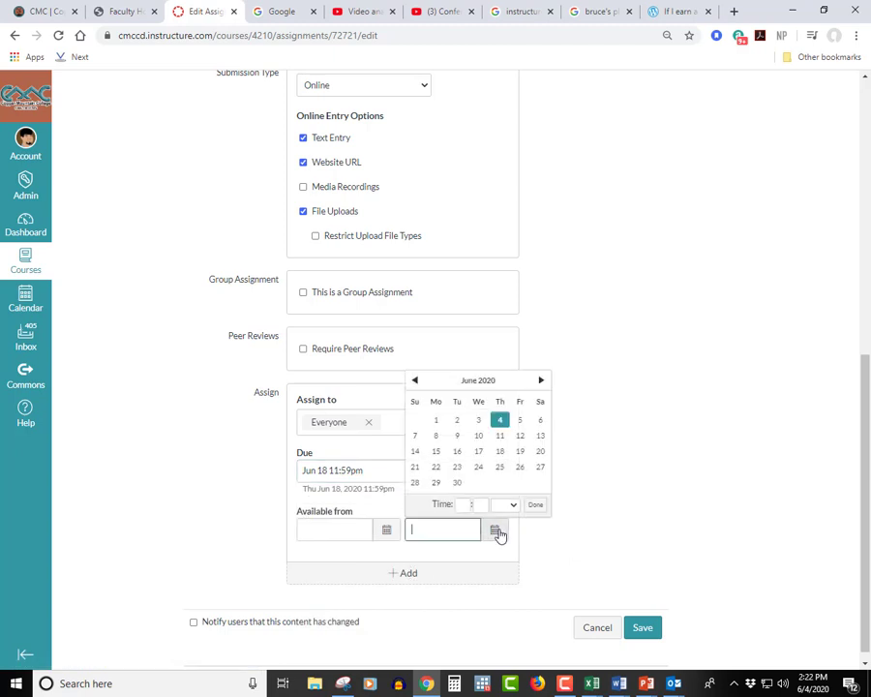
{"action": "left_click", "coordinate": [499, 452]}
{"action": "left_click", "coordinate": [640, 539]}
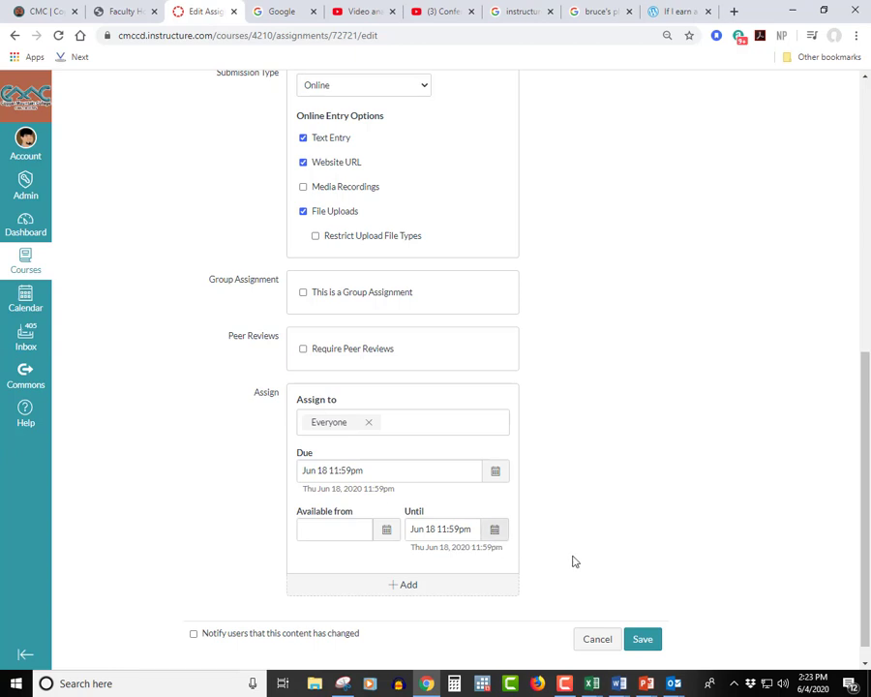
{"action": "left_click", "coordinate": [649, 641]}
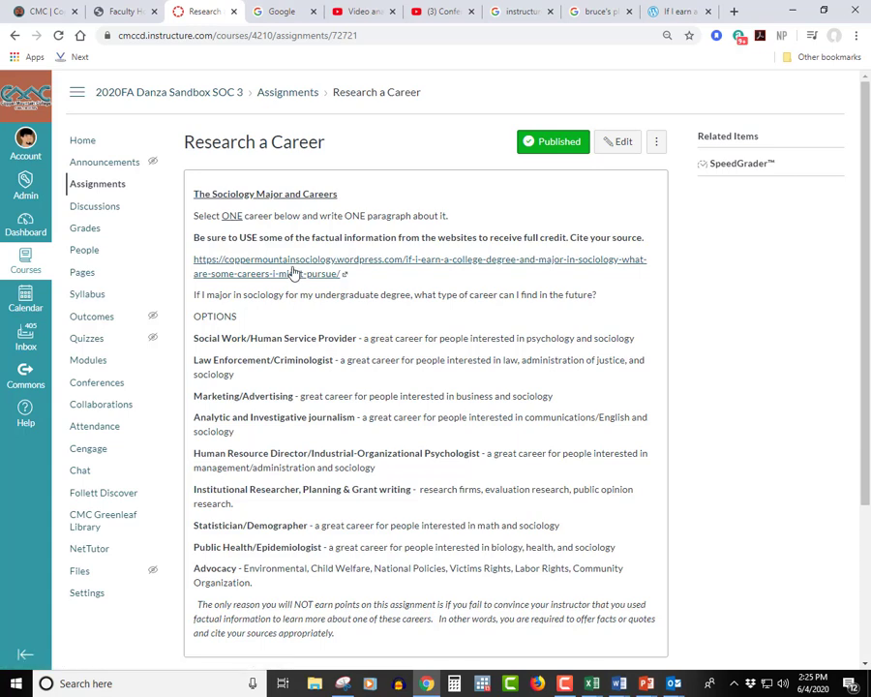
Review the saved Research a Career assignment and check how it is listed in the course modules and syllabus
{"action": "scroll", "coordinate": [401, 451], "scroll_direction": "down", "scroll_amount": 3}
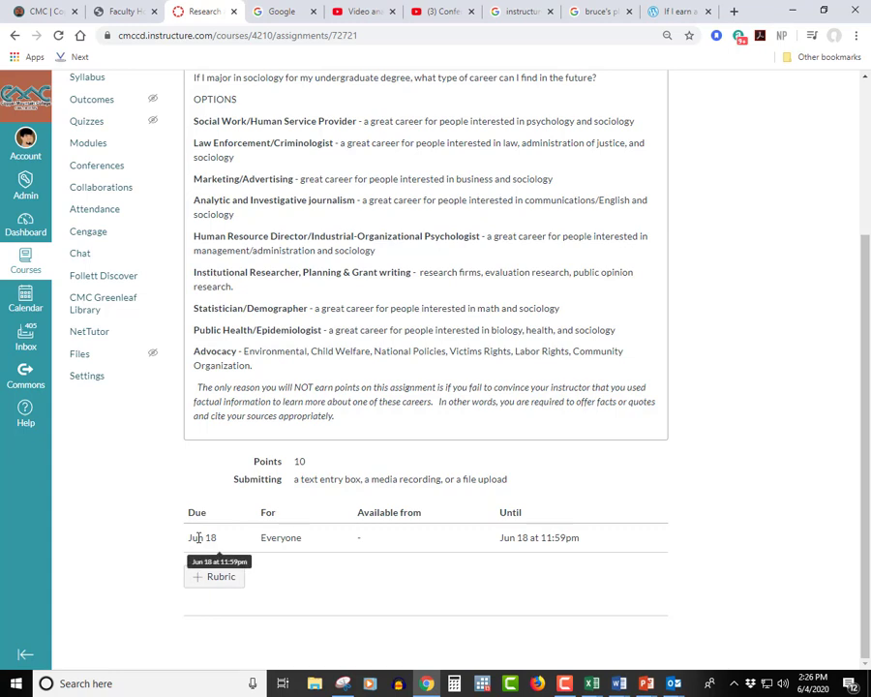
{"action": "scroll", "coordinate": [390, 537], "scroll_direction": "up", "scroll_amount": 3}
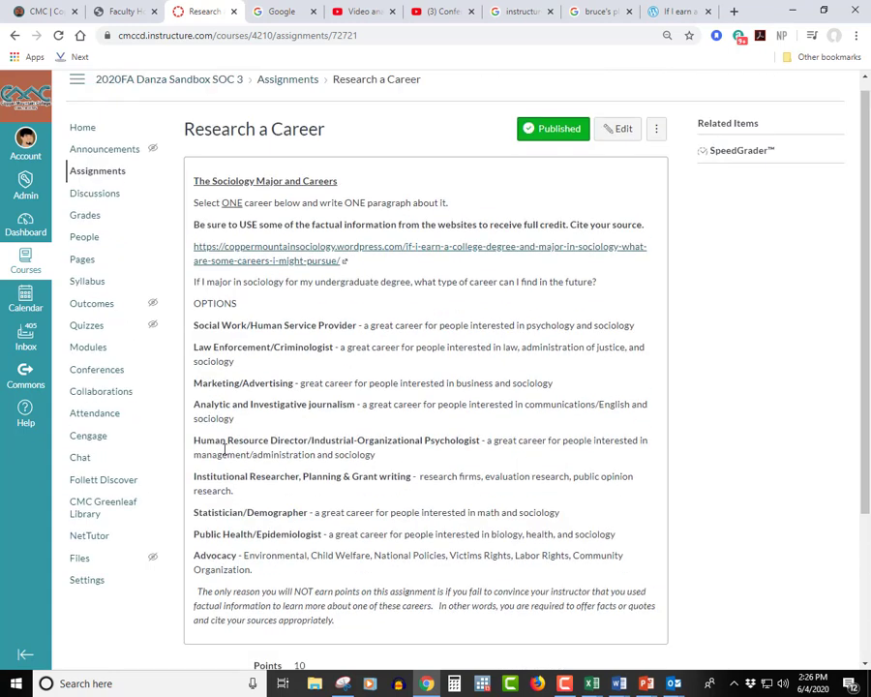
{"action": "left_click", "coordinate": [96, 352]}
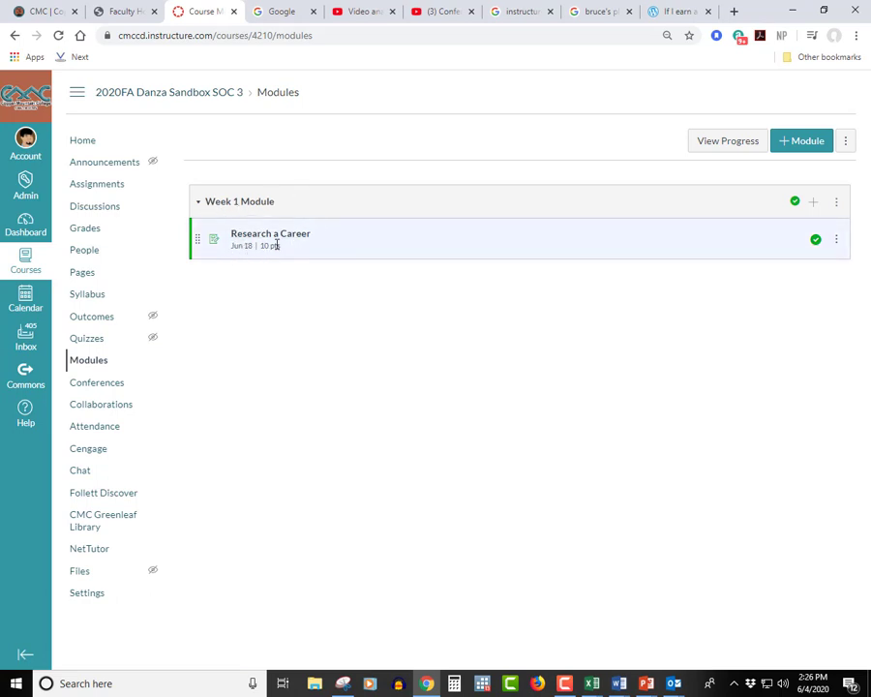
{"action": "left_click", "coordinate": [86, 298]}
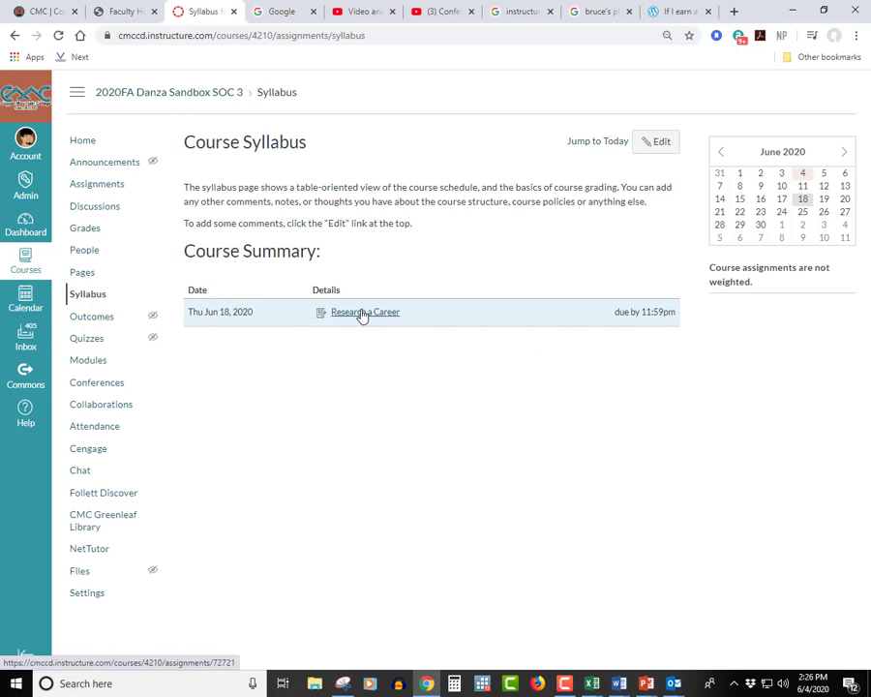
Check the Research a Career column in the course gradebook and view its grading options, including SpeedGrader
{"action": "left_click", "coordinate": [96, 236]}
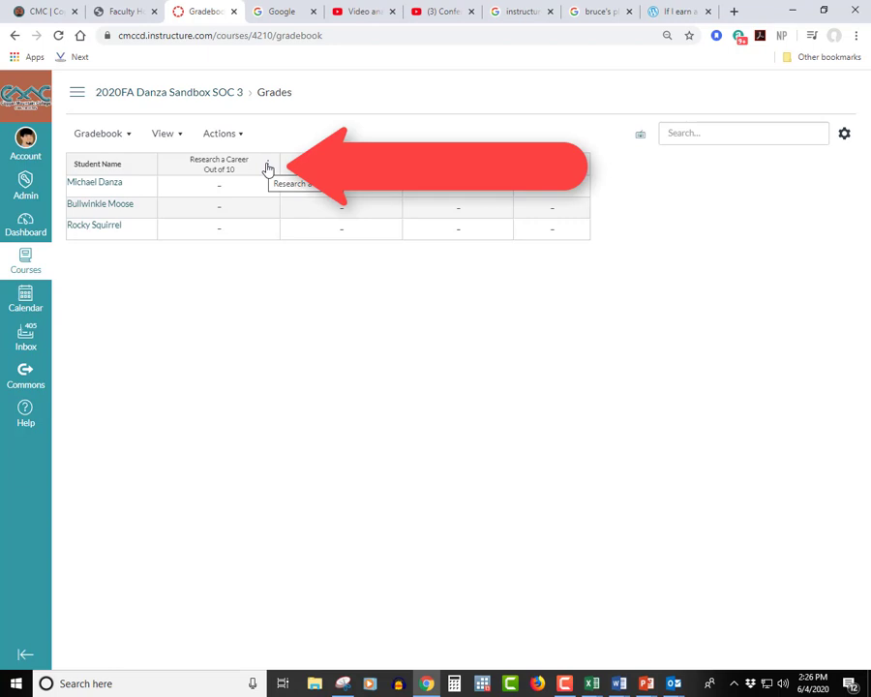
{"action": "left_click", "coordinate": [269, 165]}
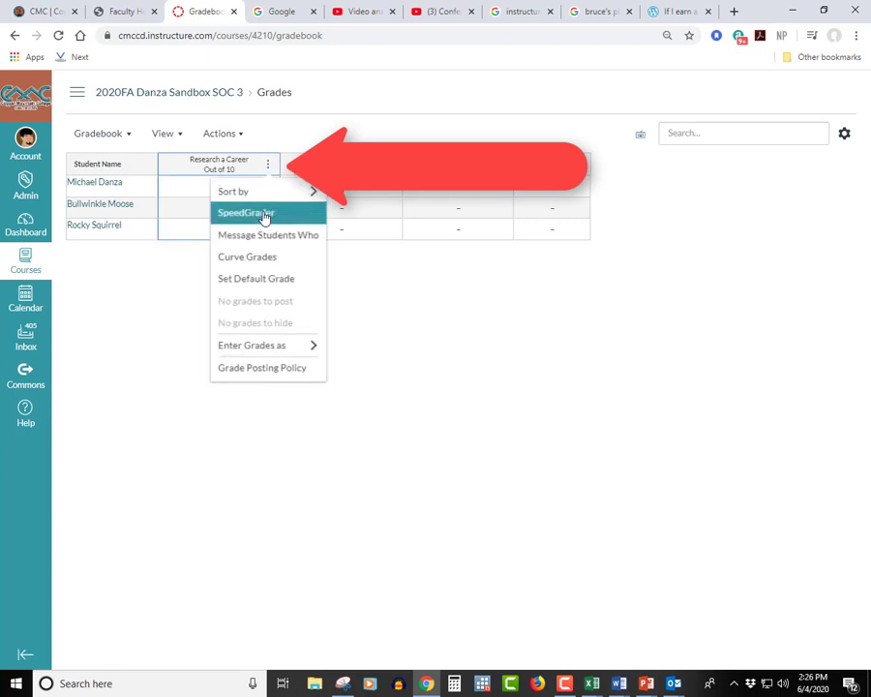
{"action": "left_click", "coordinate": [410, 302]}
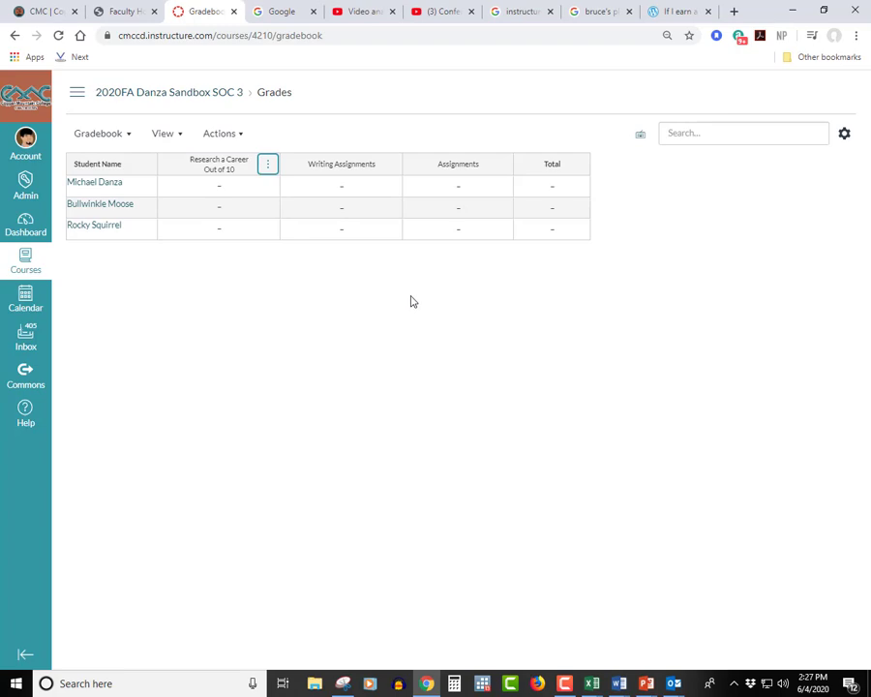